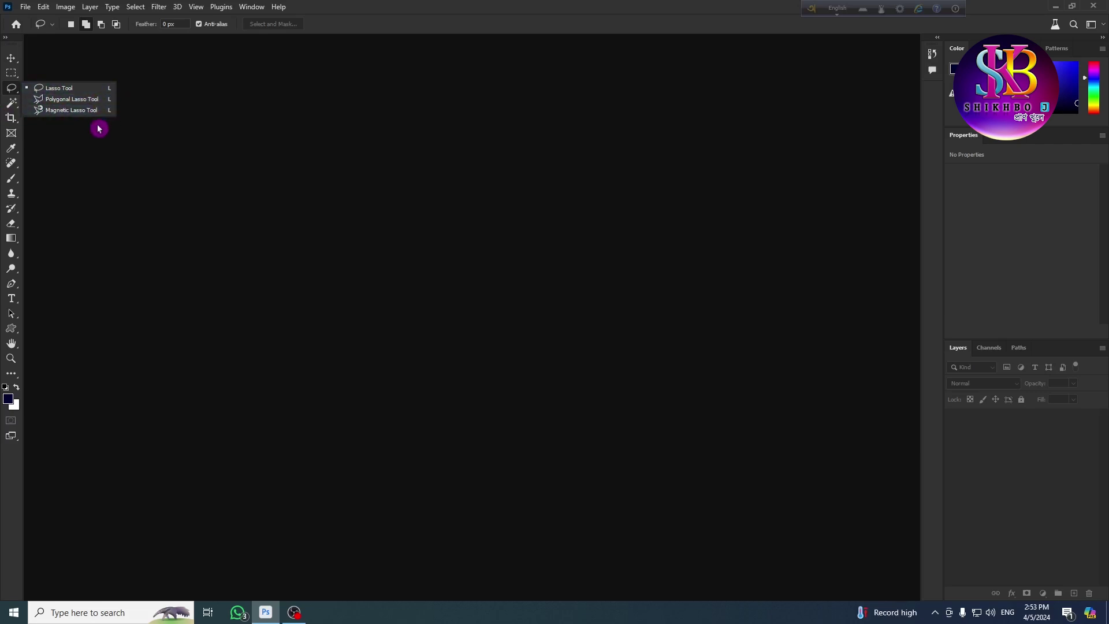
# Step: Open the image Punjabi-baby-girl-names from the Beauty Girl folder
pyautogui.click(44, 7)
pyautogui.moveTo(25, 7)
pyautogui.click(40, 29)
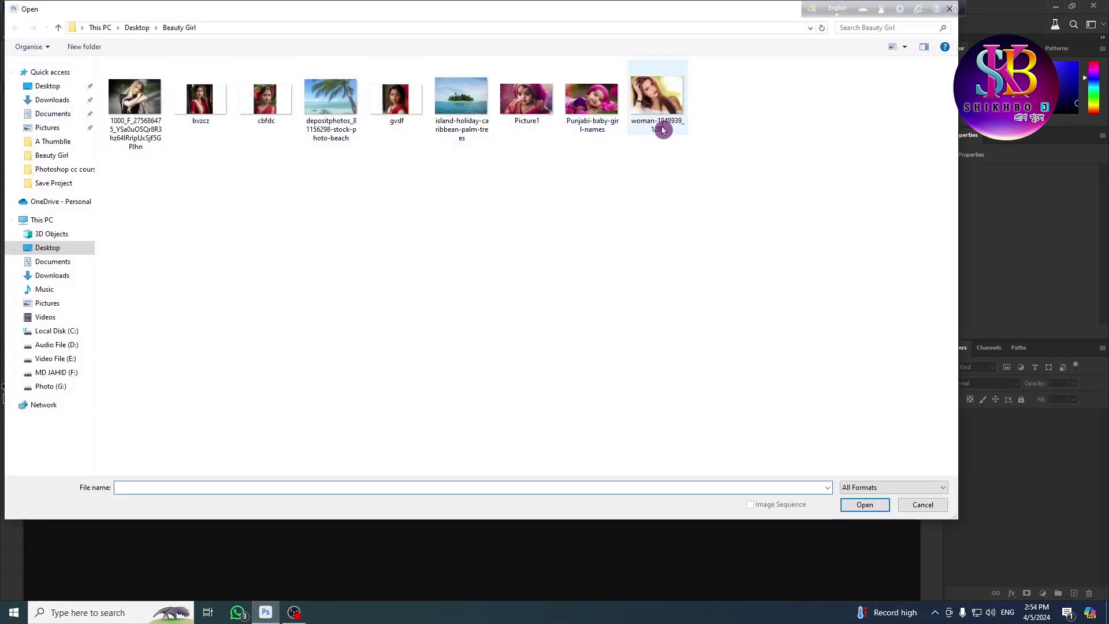
pyautogui.click(591, 101)
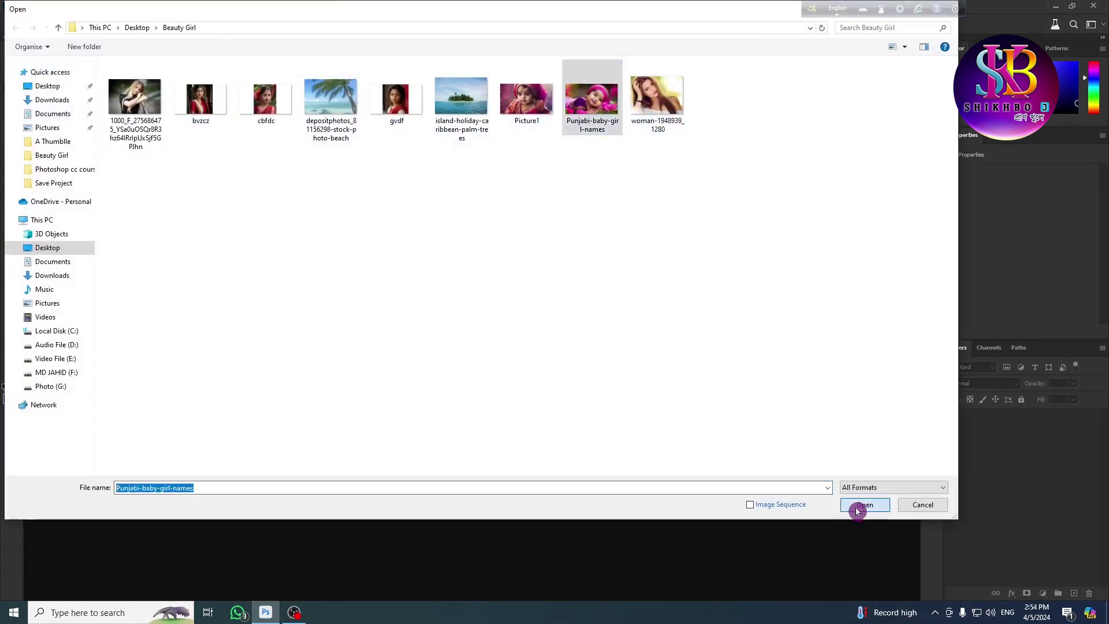
pyautogui.click(856, 507)
pyautogui.scroll(-4, 505, 325)
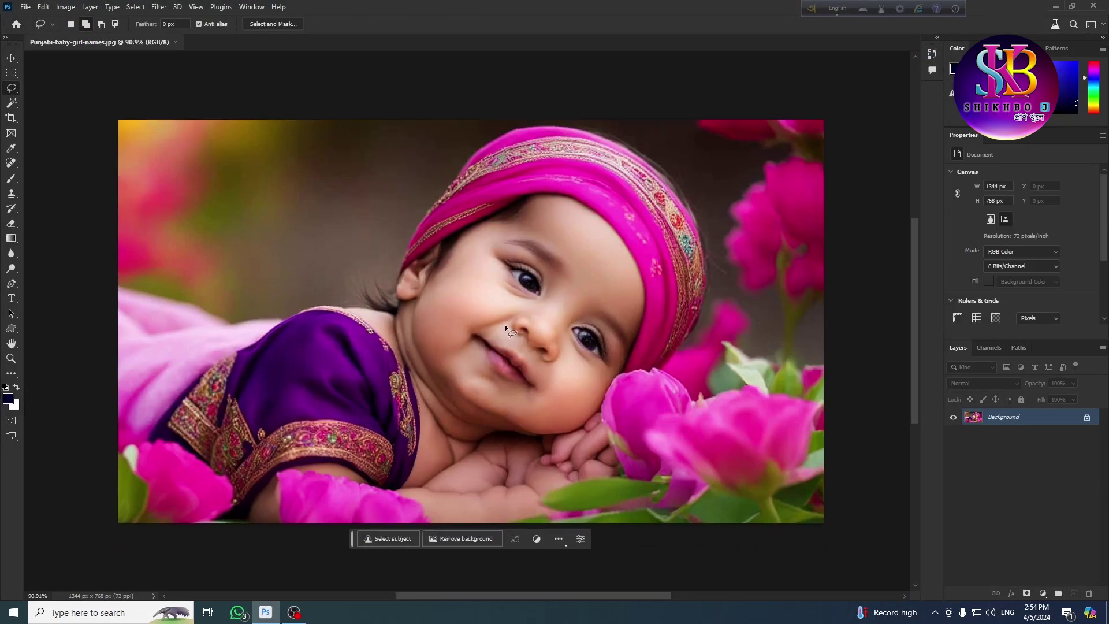
pyautogui.scroll(3, 507, 327)
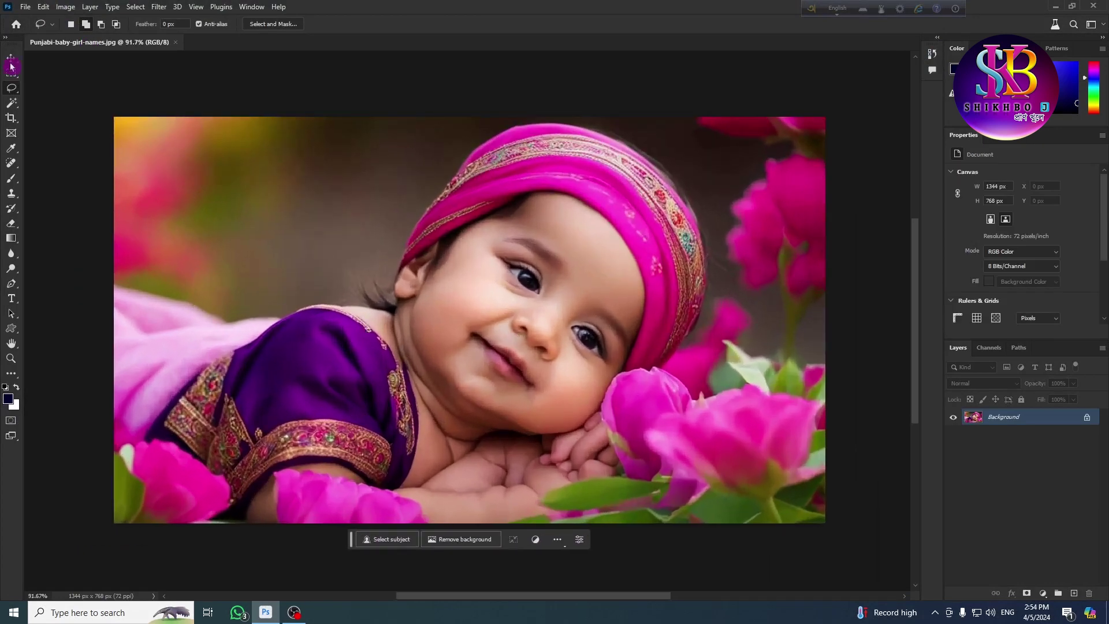
# Step: Draw a closed freehand selection across the baby's shoulder, ear and cheek with the Lasso Tool
pyautogui.rightClick(15, 93)
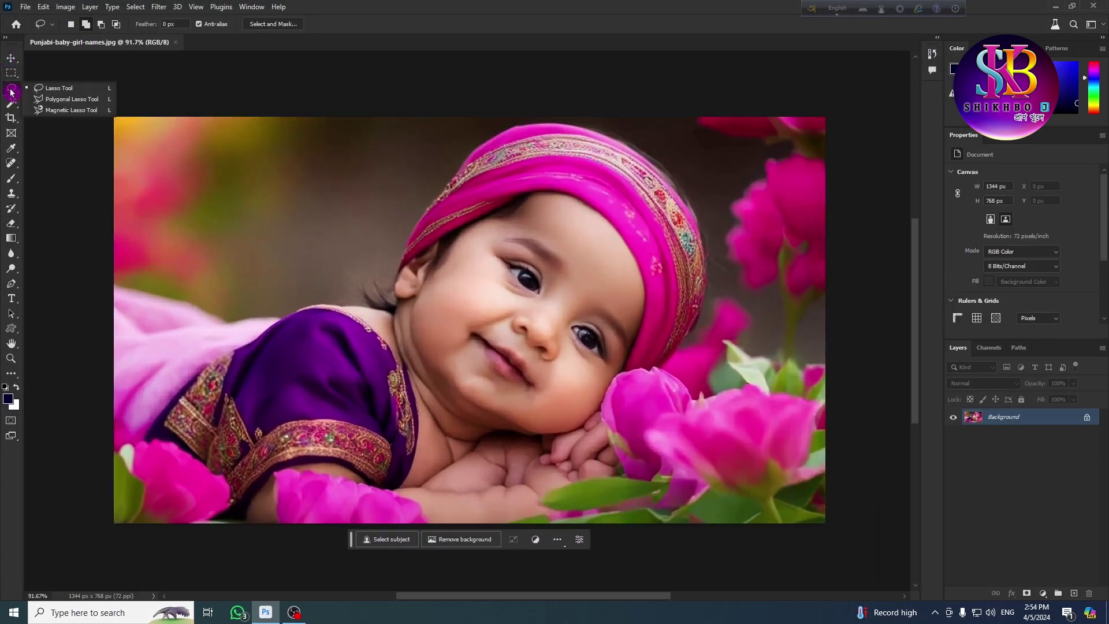
pyautogui.click(70, 92)
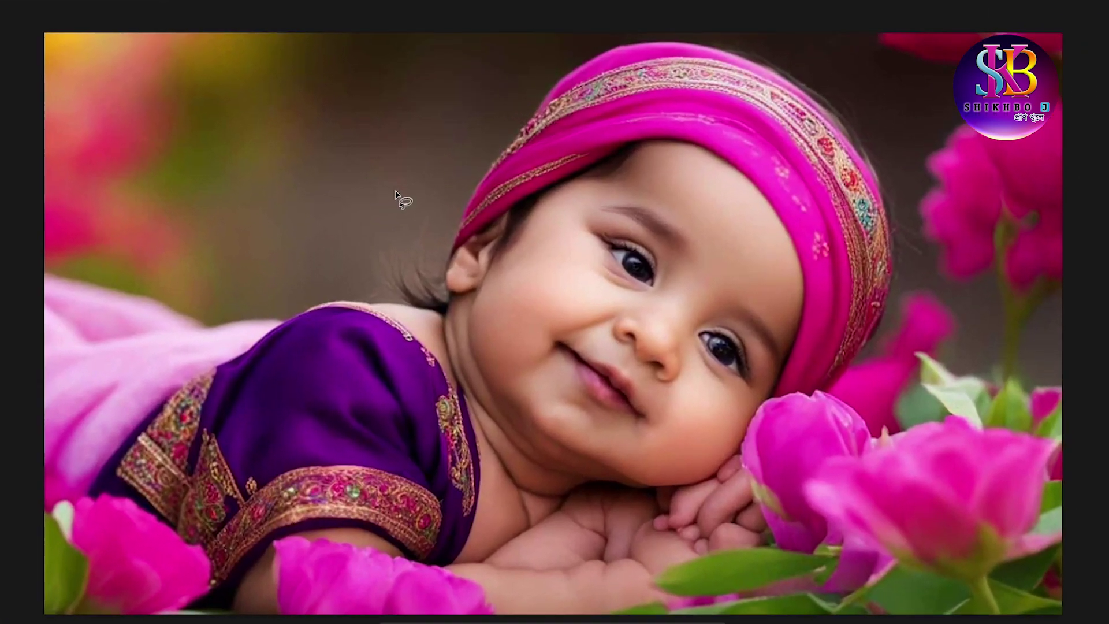
pyautogui.moveTo(396, 190)
pyautogui.mouseDown()
pyautogui.moveTo(353, 198)
pyautogui.moveTo(304, 245)
pyautogui.moveTo(278, 300)
pyautogui.mouseUp()
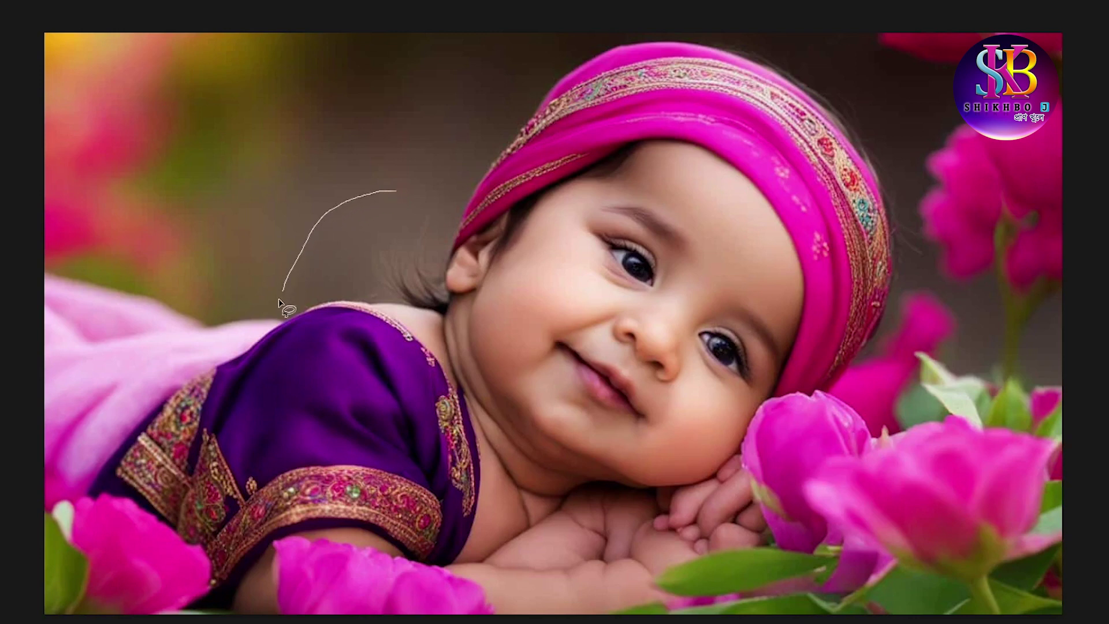
pyautogui.moveTo(279, 354)
pyautogui.mouseDown()
pyautogui.moveTo(332, 393)
pyautogui.moveTo(469, 407)
pyautogui.mouseUp()
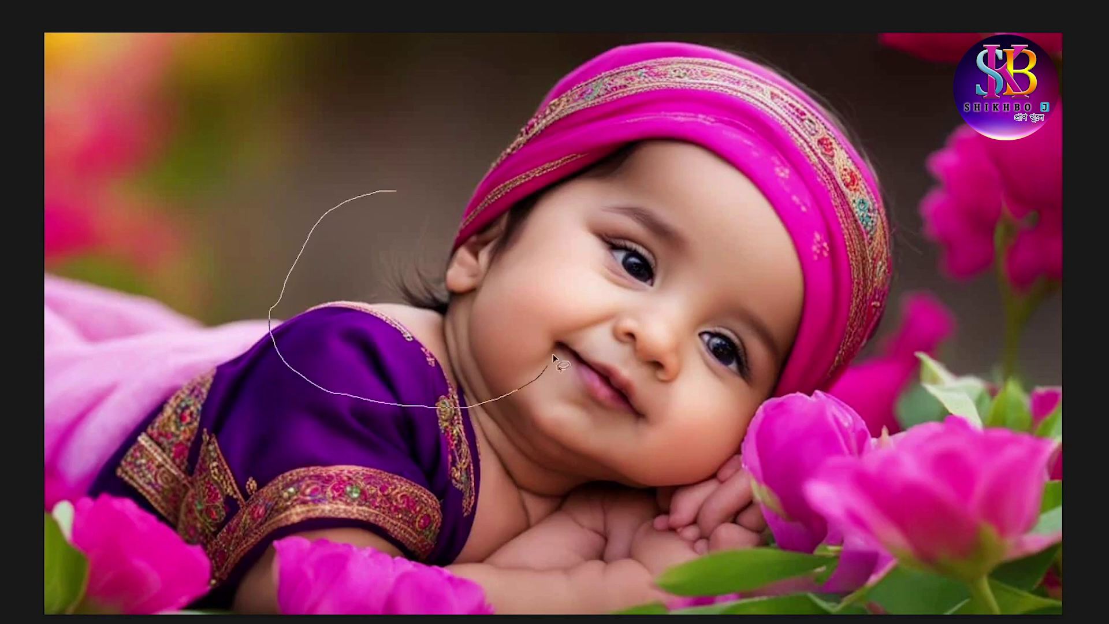
pyautogui.moveTo(551, 252)
pyautogui.mouseDown()
pyautogui.moveTo(497, 211)
pyautogui.moveTo(393, 194)
pyautogui.mouseUp()
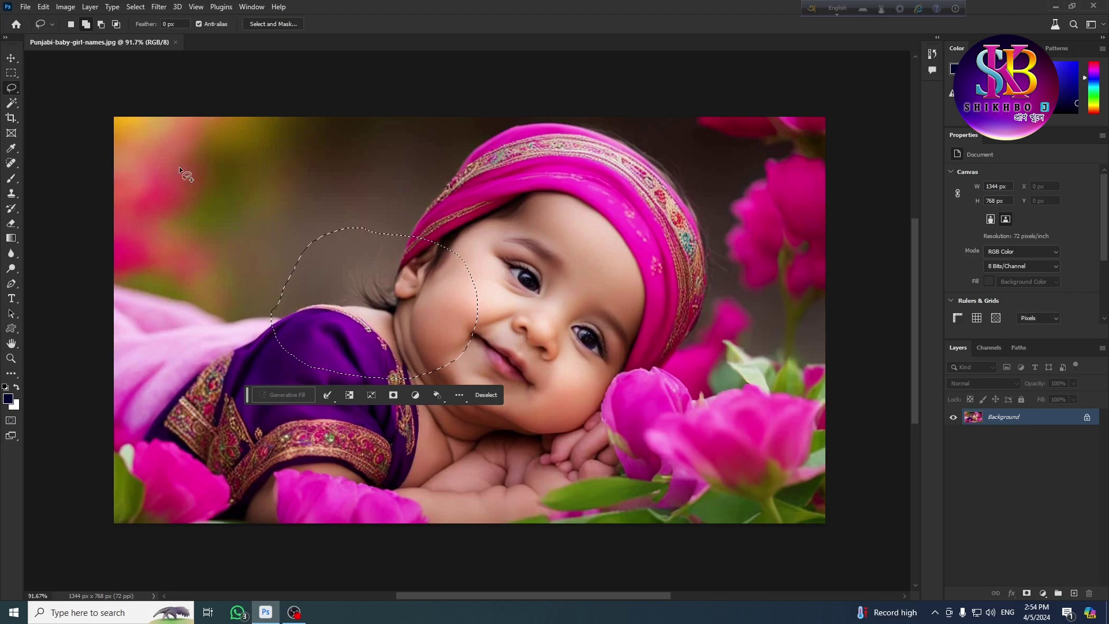
# Step: Draw several rectangular marquee selections, ending with one over the baby's shoulder and cheek
pyautogui.click(11, 73)
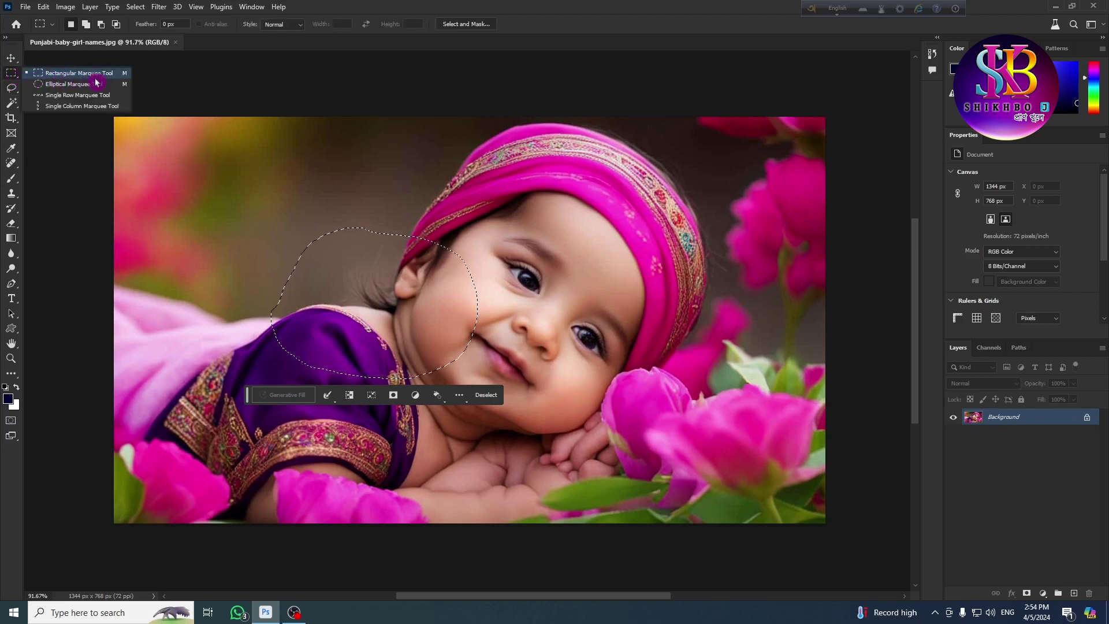
pyautogui.moveTo(180, 178)
pyautogui.mouseDown()
pyautogui.moveTo(243, 187)
pyautogui.moveTo(336, 291)
pyautogui.mouseUp()
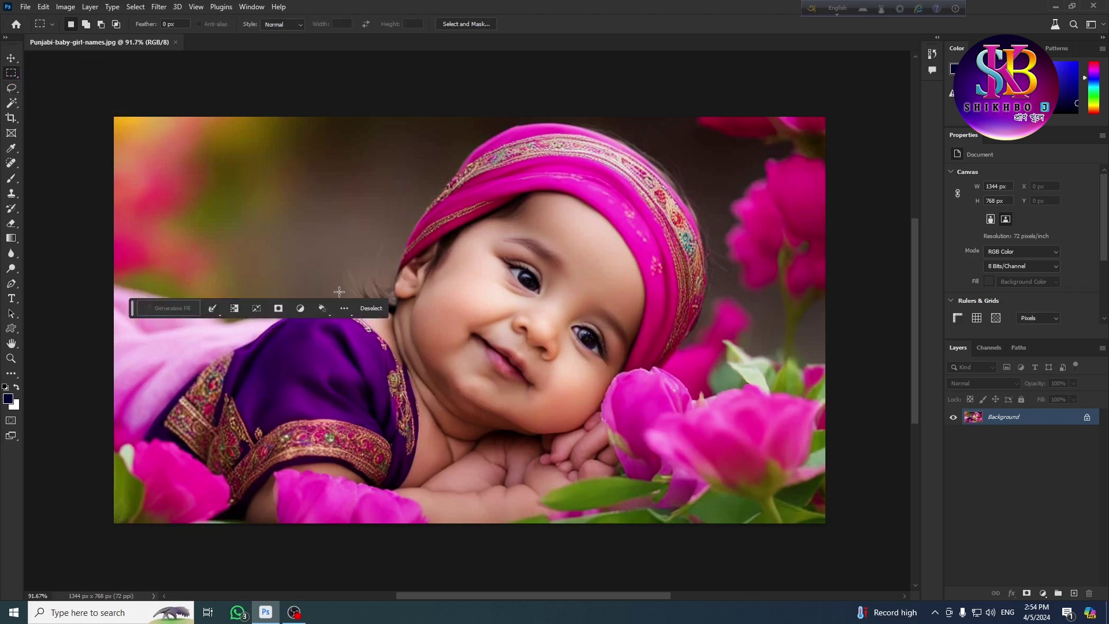
pyautogui.moveTo(272, 218); pyautogui.dragTo(497, 390)
pyautogui.moveTo(309, 263)
pyautogui.mouseDown()
pyautogui.moveTo(508, 387)
pyautogui.moveTo(497, 415)
pyautogui.mouseUp()
# Step: Extend the rectangular selection with a lasso area, then replace it with a new freehand selection beside the baby's ear
pyautogui.click(11, 88)
pyautogui.moveTo(289, 209)
pyautogui.mouseDown()
pyautogui.moveTo(498, 228)
pyautogui.moveTo(466, 321)
pyautogui.moveTo(311, 248)
pyautogui.moveTo(348, 191)
pyautogui.moveTo(375, 212)
pyautogui.mouseUp()
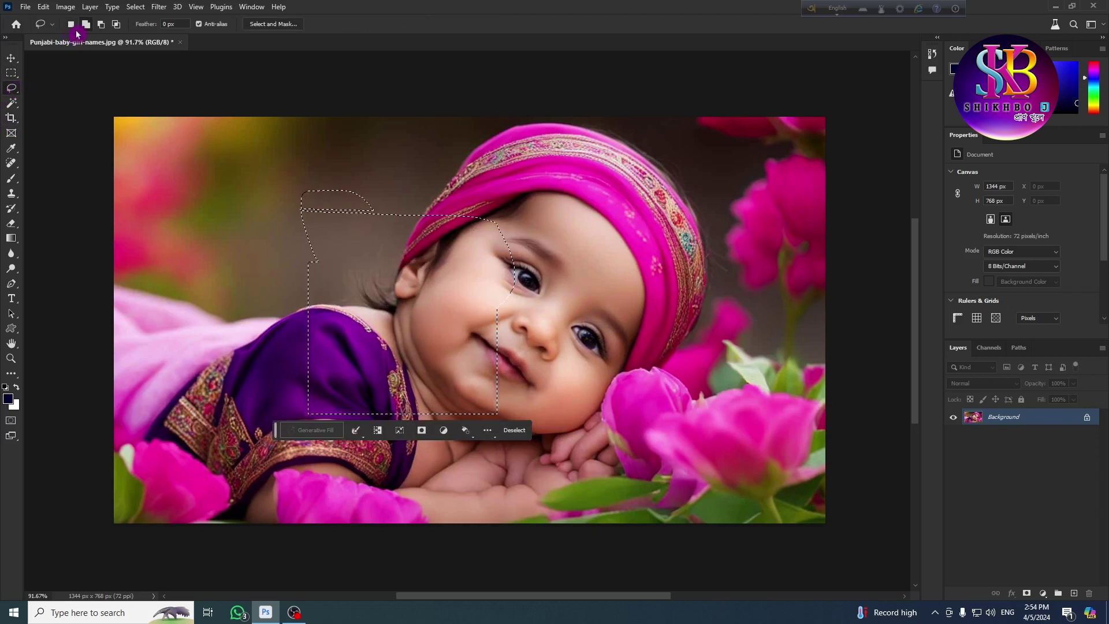
pyautogui.moveTo(258, 228); pyautogui.dragTo(408, 337)
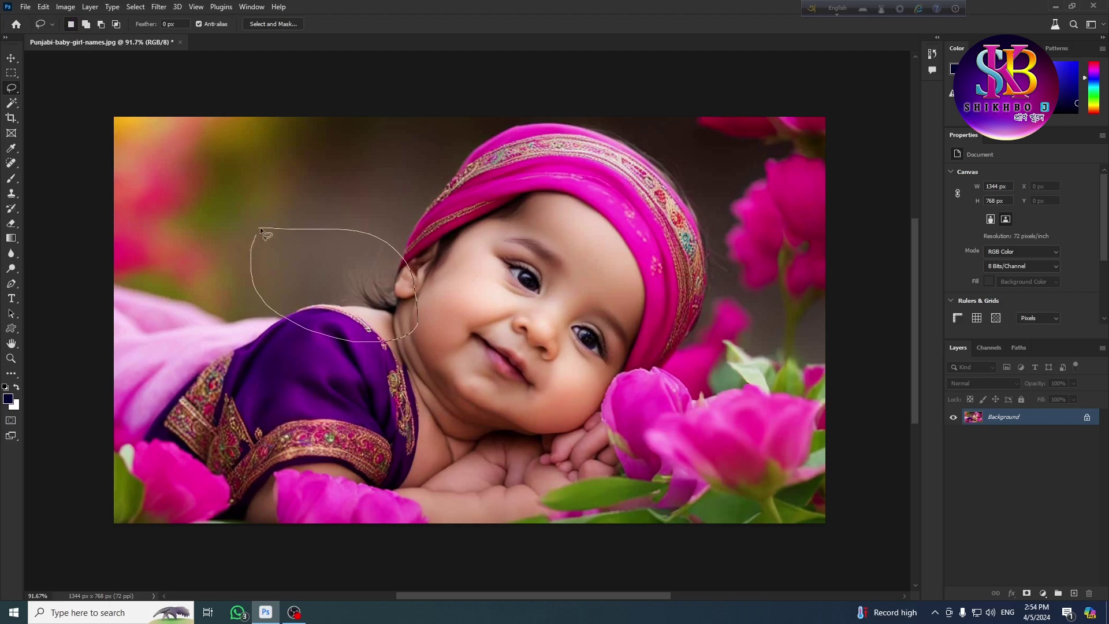
pyautogui.moveTo(260, 227); pyautogui.dragTo(261, 228)
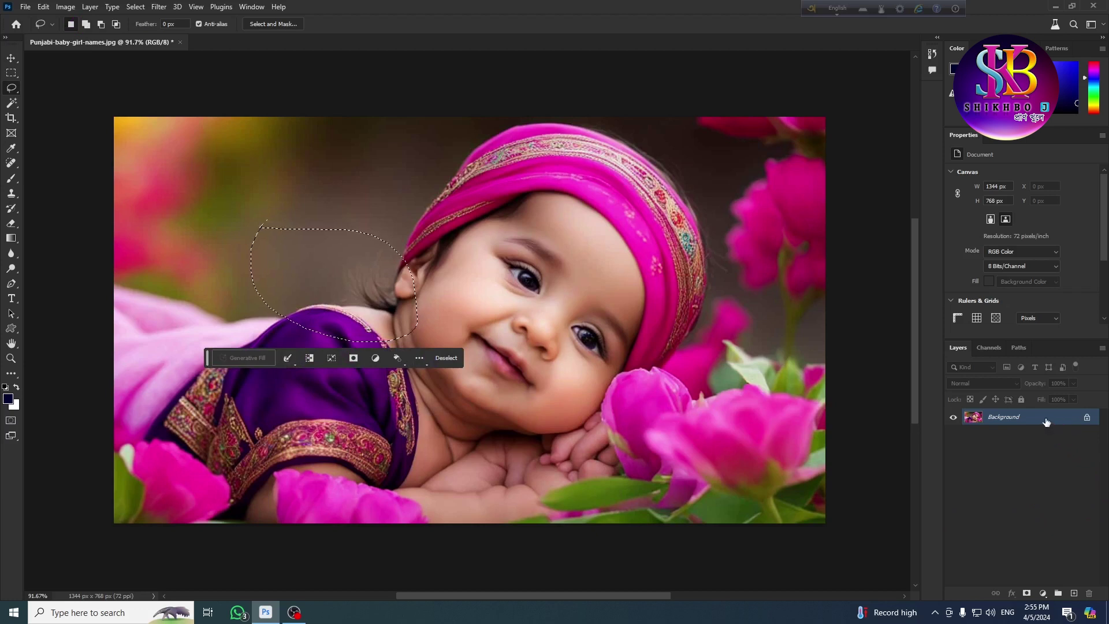
# Step: Convert the locked Background into a regular layer named Layer 0
pyautogui.doubleClick(999, 417)
pyautogui.click(648, 182)
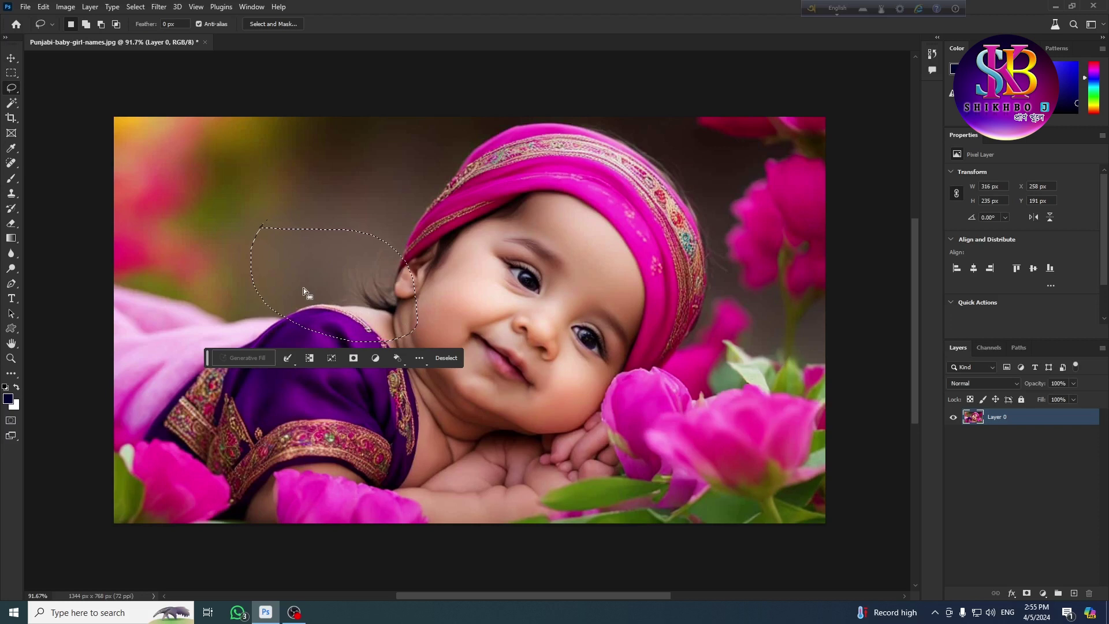
# Step: Set the foreground colour to bright blue and the background colour to red ff0033
pyautogui.click(10, 400)
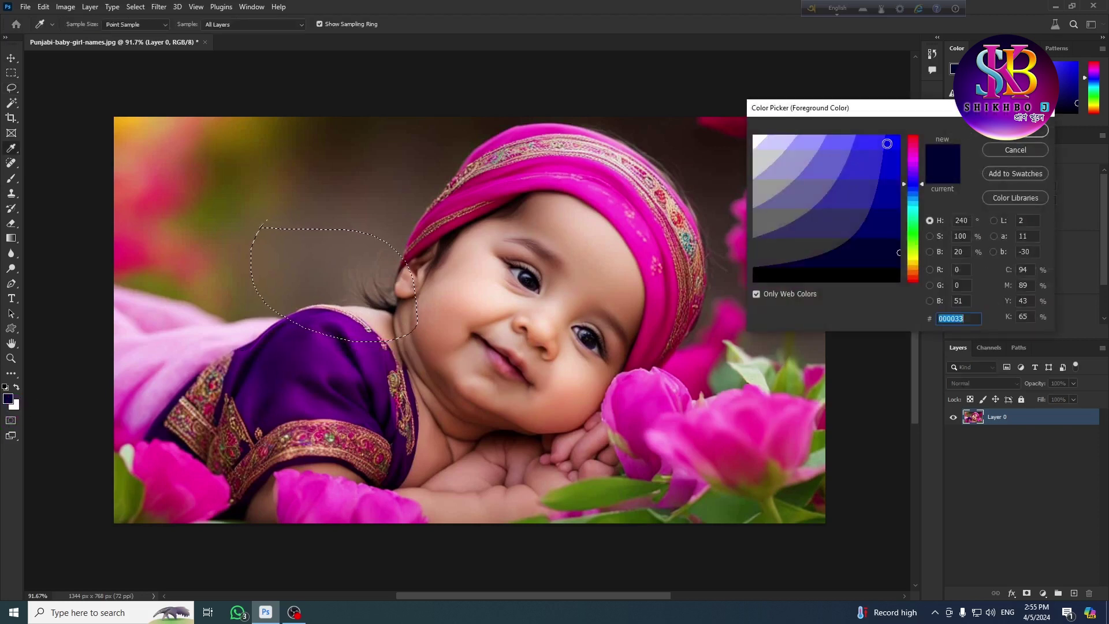
pyautogui.click(890, 140)
pyautogui.click(985, 137)
pyautogui.click(14, 405)
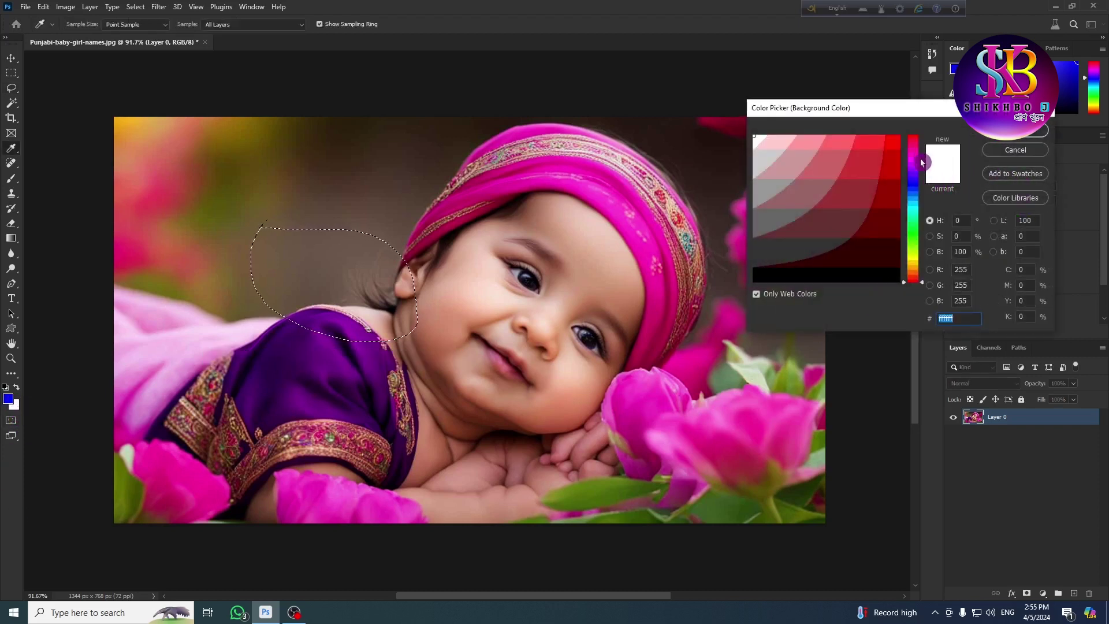
pyautogui.click(913, 139)
pyautogui.click(897, 140)
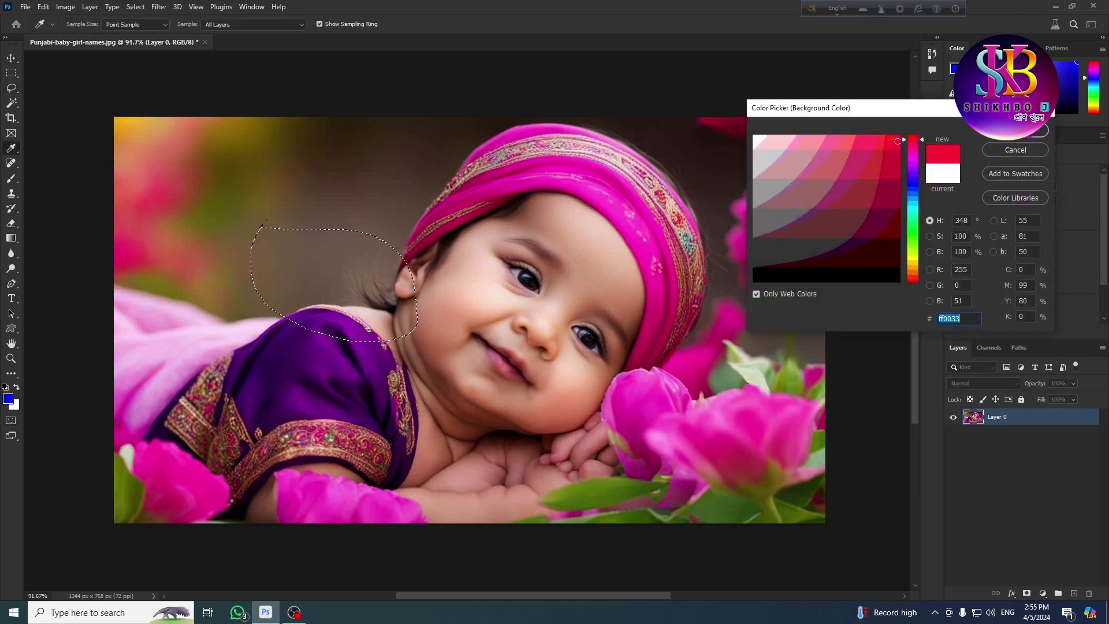
pyautogui.click(1034, 128)
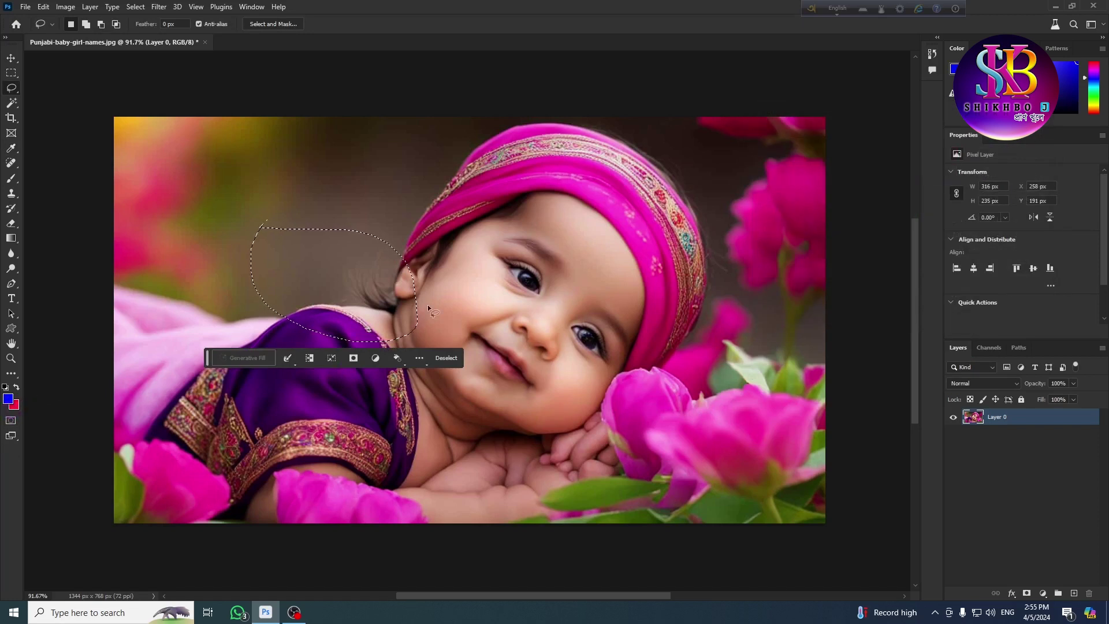
# Step: Clear the existing selection and lasso an area about 138 × 107 px on the baby's cheek below the eye
pyautogui.click(454, 361)
pyautogui.hotkey('ctrl', 'd')
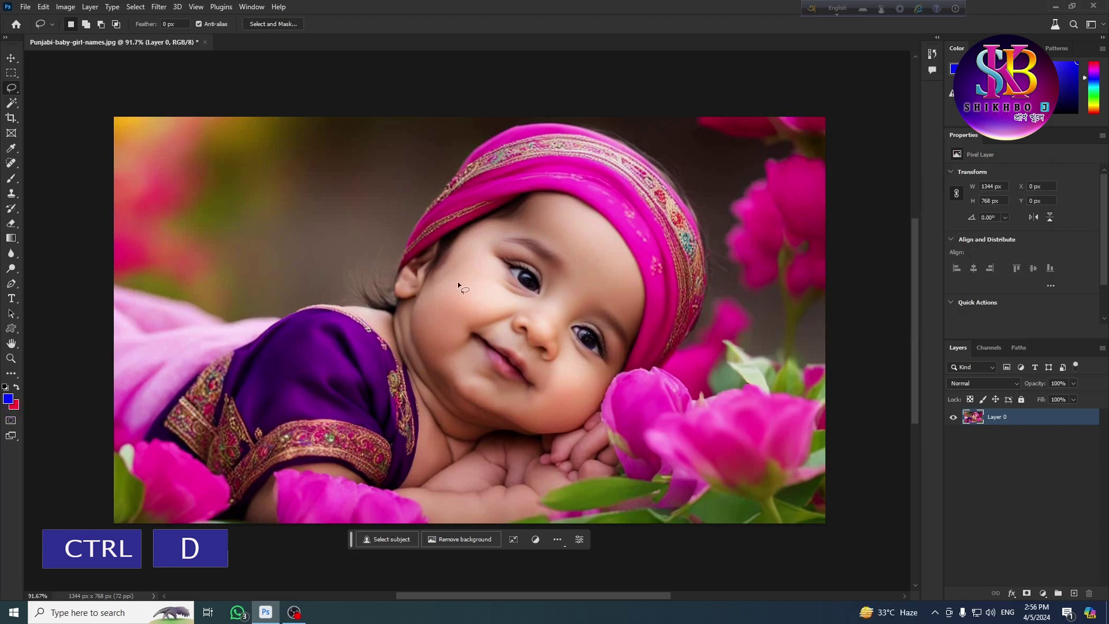
pyautogui.moveTo(453, 330)
pyautogui.mouseDown()
pyautogui.moveTo(480, 330)
pyautogui.moveTo(497, 312)
pyautogui.moveTo(501, 289)
pyautogui.moveTo(453, 280)
pyautogui.mouseUp()
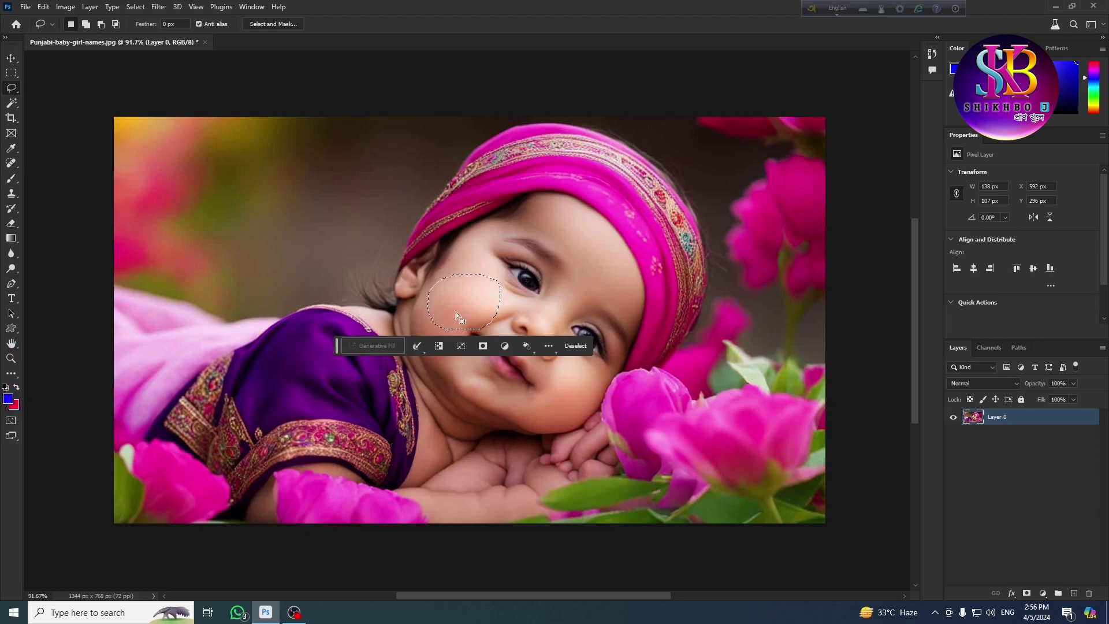
# Step: Fill the cheek selection with the blue foreground colour and deselect it
pyautogui.hotkey('alt', 'BackSpace')
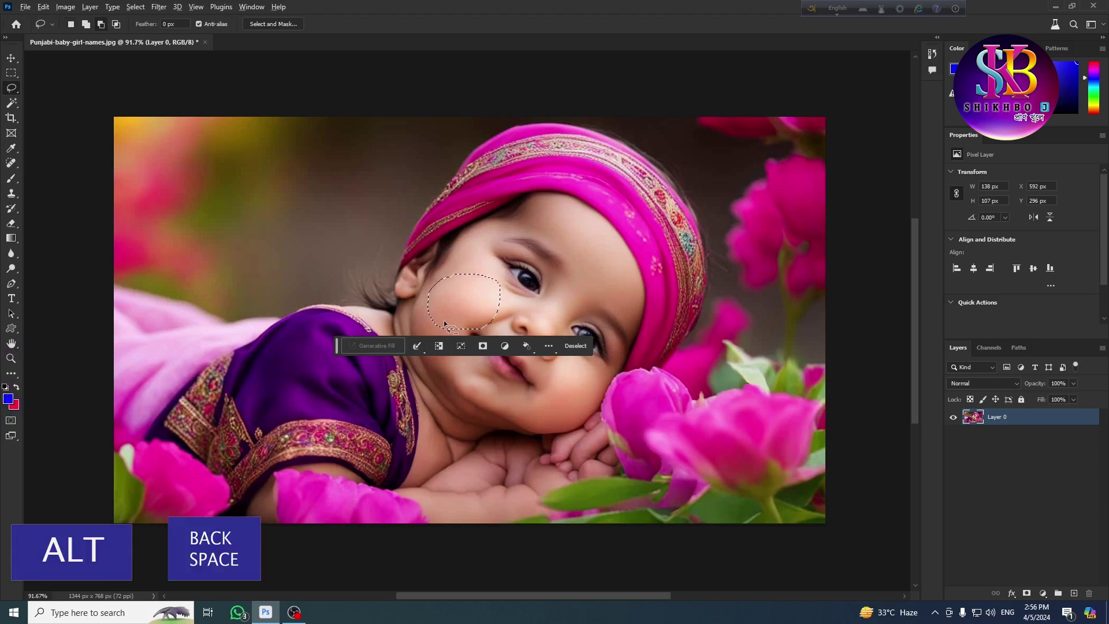
pyautogui.hotkey('alt', 'BackSpace')
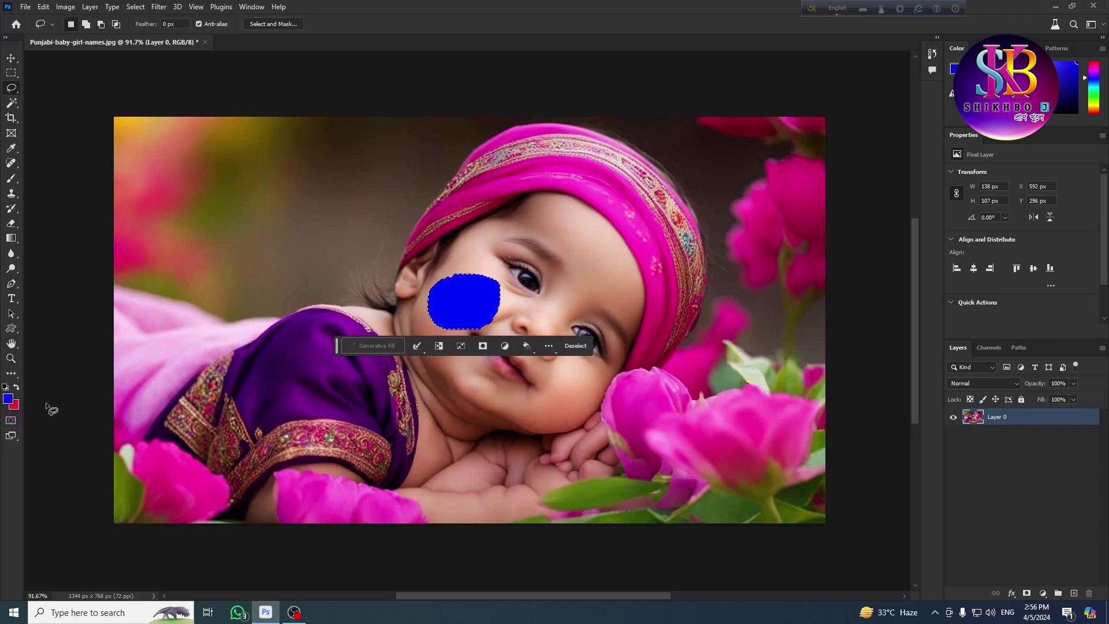
pyautogui.click(580, 348)
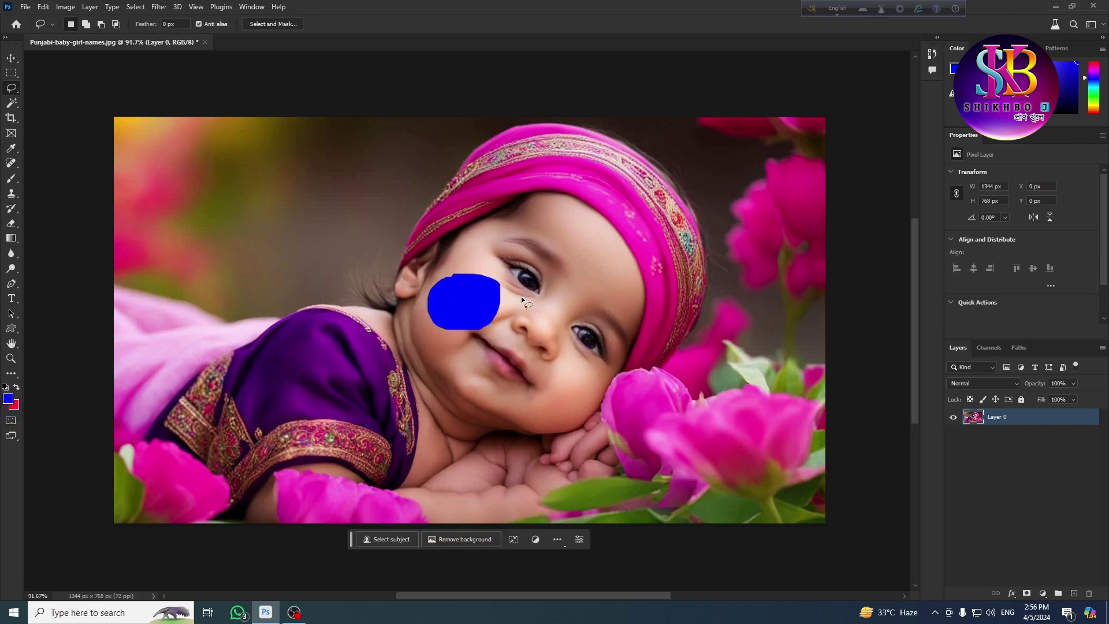
# Step: Lasso an area about 122 × 130 px on the baby's forehead using the Add to selection mode
pyautogui.click(86, 25)
pyautogui.moveTo(574, 221); pyautogui.dragTo(550, 258)
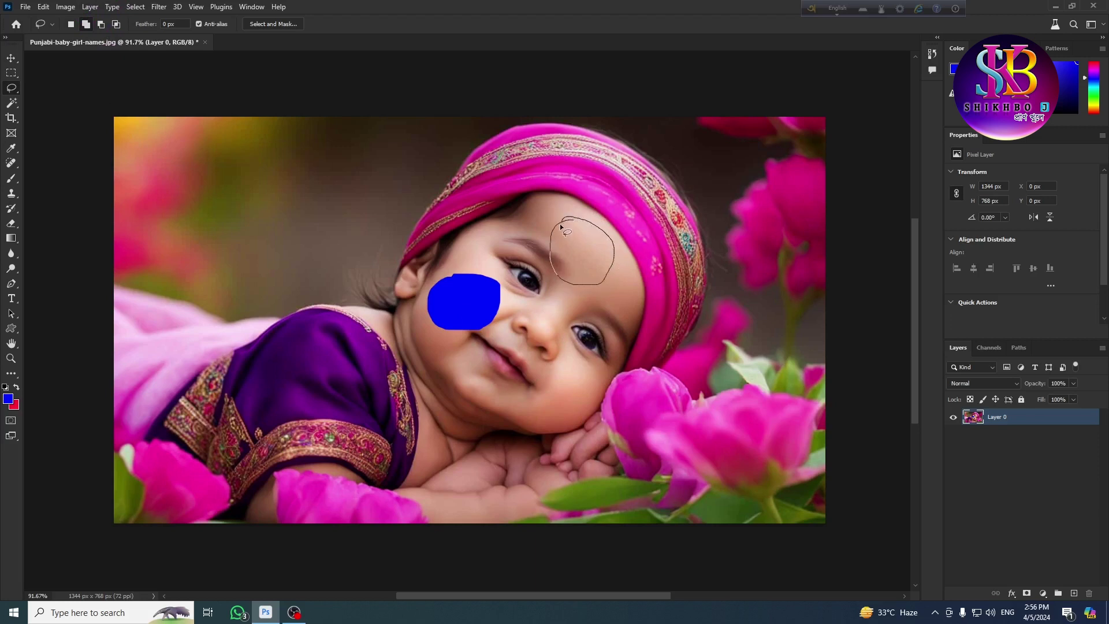
pyautogui.moveTo(562, 225); pyautogui.dragTo(563, 223)
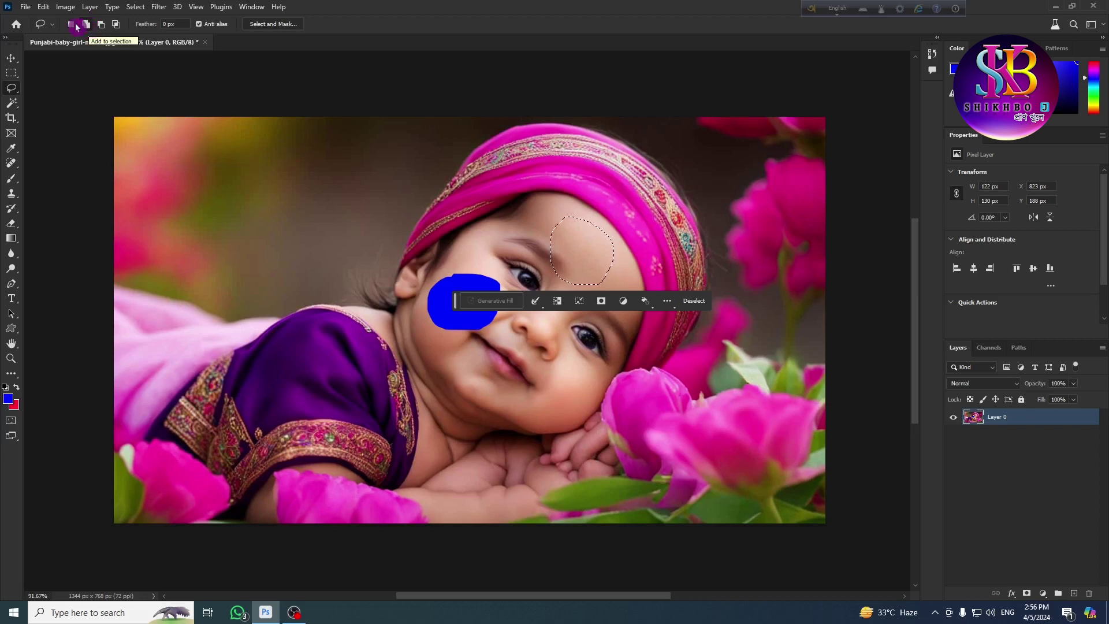
# Step: Draw successive lasso selections in New selection mode, ending with one about 145 × 163 px on the forehead
pyautogui.moveTo(395, 365)
pyautogui.mouseDown()
pyautogui.moveTo(404, 423)
pyautogui.moveTo(437, 352)
pyautogui.moveTo(375, 386)
pyautogui.moveTo(413, 394)
pyautogui.mouseUp()
pyautogui.moveTo(608, 267); pyautogui.dragTo(552, 387)
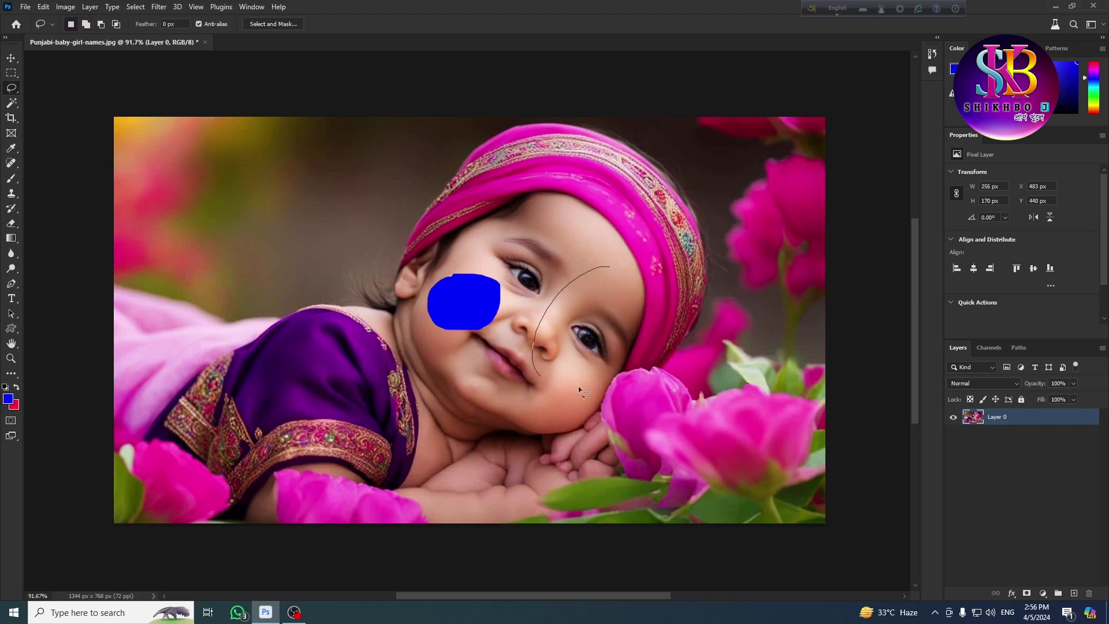
pyautogui.moveTo(577, 267); pyautogui.dragTo(578, 269)
pyautogui.moveTo(498, 204)
pyautogui.mouseDown()
pyautogui.moveTo(505, 295)
pyautogui.moveTo(559, 227)
pyautogui.moveTo(489, 219)
pyautogui.mouseUp()
pyautogui.moveTo(581, 250)
pyautogui.mouseDown()
pyautogui.moveTo(595, 327)
pyautogui.moveTo(622, 256)
pyautogui.moveTo(579, 251)
pyautogui.mouseUp()
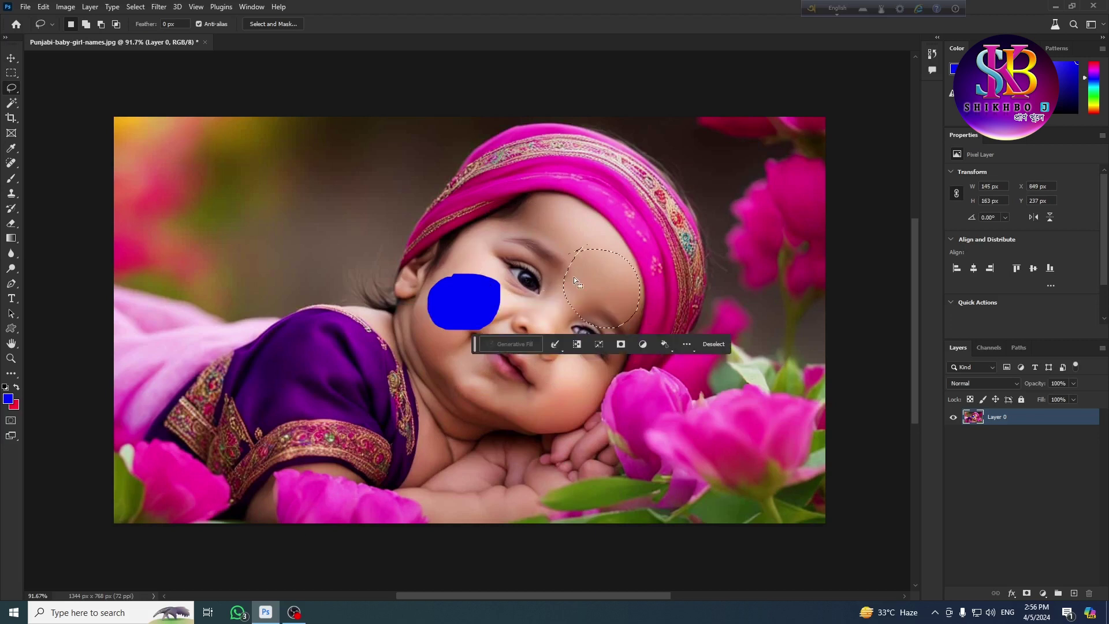
# Step: Add three more lasso areas to the forehead selection: on the chin, the lower cheek and above the other eyebrow
pyautogui.click(91, 28)
pyautogui.moveTo(457, 361); pyautogui.dragTo(469, 439)
pyautogui.moveTo(474, 370); pyautogui.dragTo(481, 374)
pyautogui.moveTo(553, 372); pyautogui.dragTo(572, 442)
pyautogui.moveTo(545, 403); pyautogui.dragTo(548, 406)
pyautogui.moveTo(495, 213)
pyautogui.mouseDown()
pyautogui.moveTo(497, 251)
pyautogui.moveTo(519, 232)
pyautogui.moveTo(495, 218)
pyautogui.mouseUp()
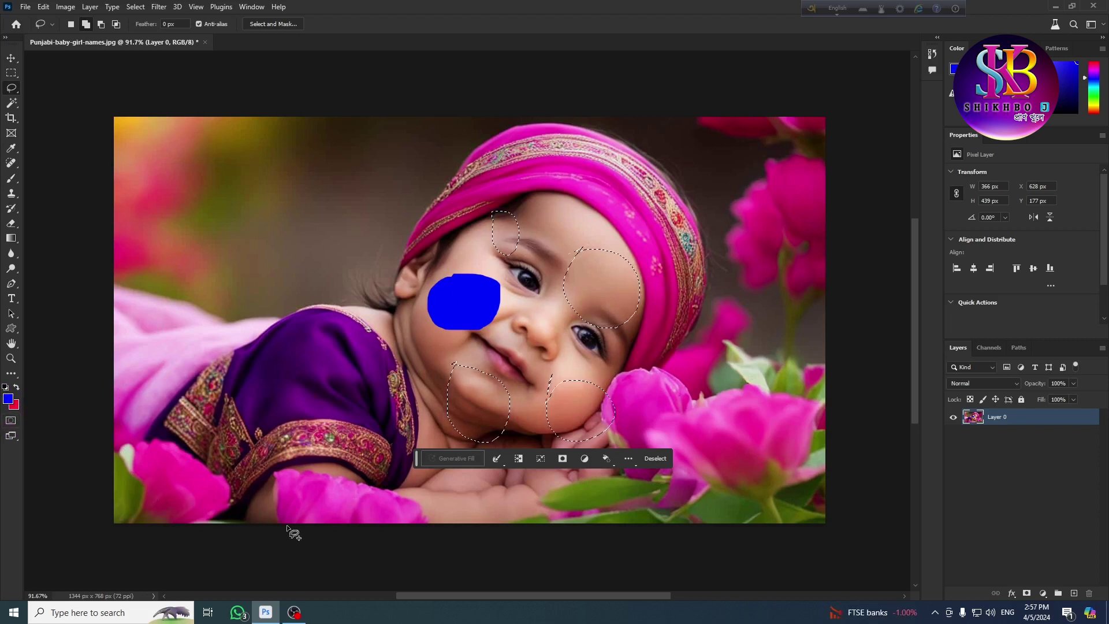
# Step: Fill the four selected face areas with the red background colour and deselect them
pyautogui.hotkey('ctrl', 'BackSpace')
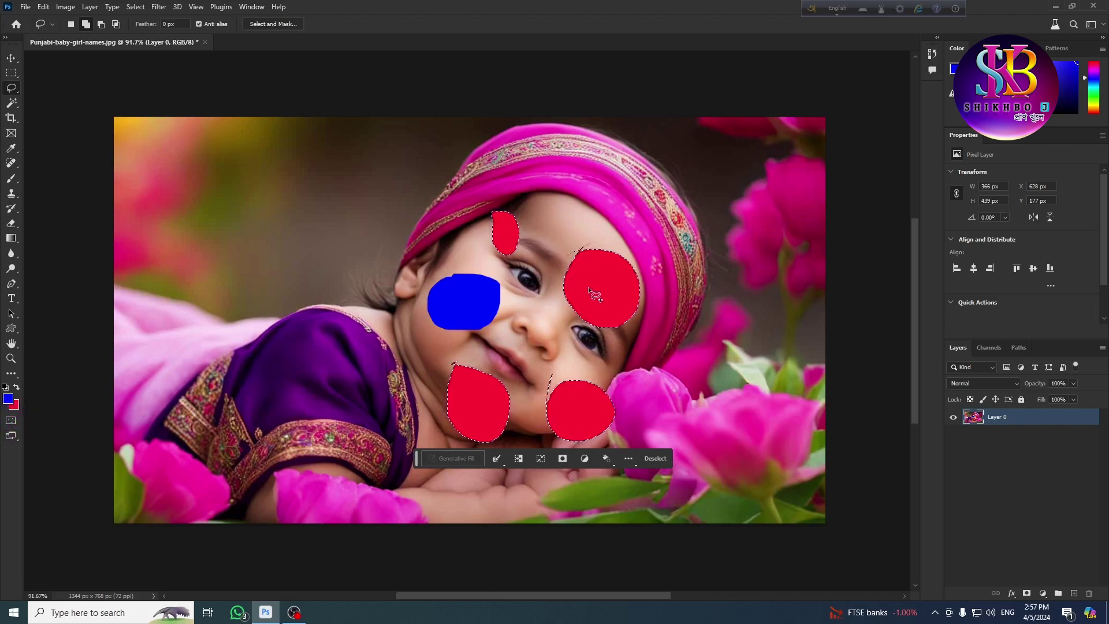
pyautogui.click(655, 458)
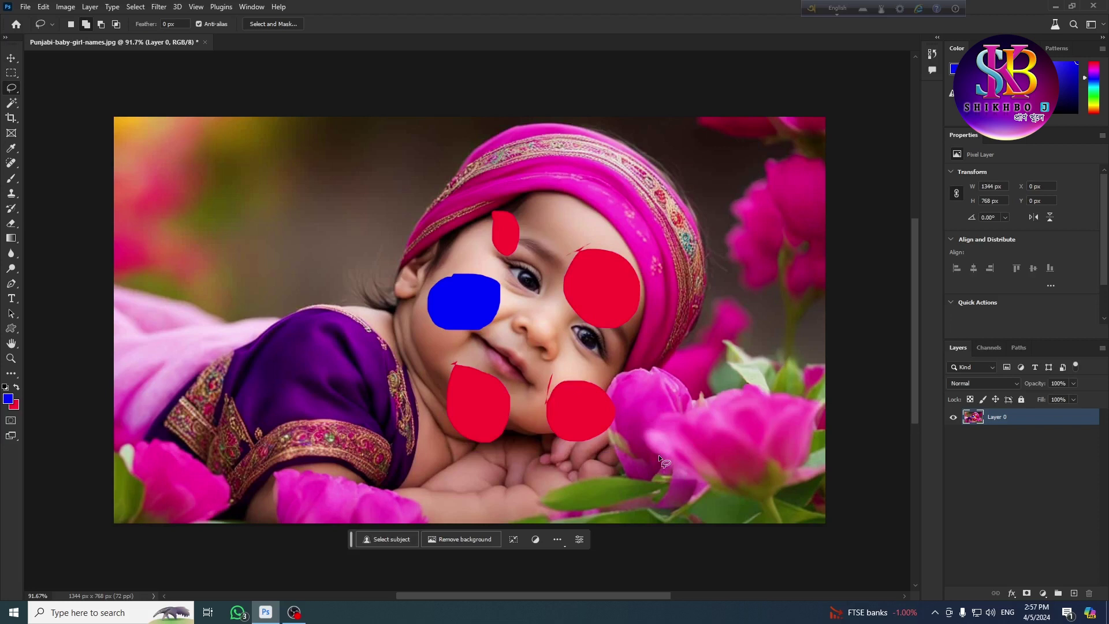
# Step: Undo the red and blue fills and the face selections to restore the clean photo
pyautogui.hotkey('ctrl', 'z')
pyautogui.hotkey('ctrl', 'z')
pyautogui.hotkey('ctrl', 'z')
pyautogui.hotkey('ctrl', 'z')
pyautogui.hotkey('ctrl', 'z')
pyautogui.hotkey('ctrl', 'z')
pyautogui.hotkey('ctrl', 'z')
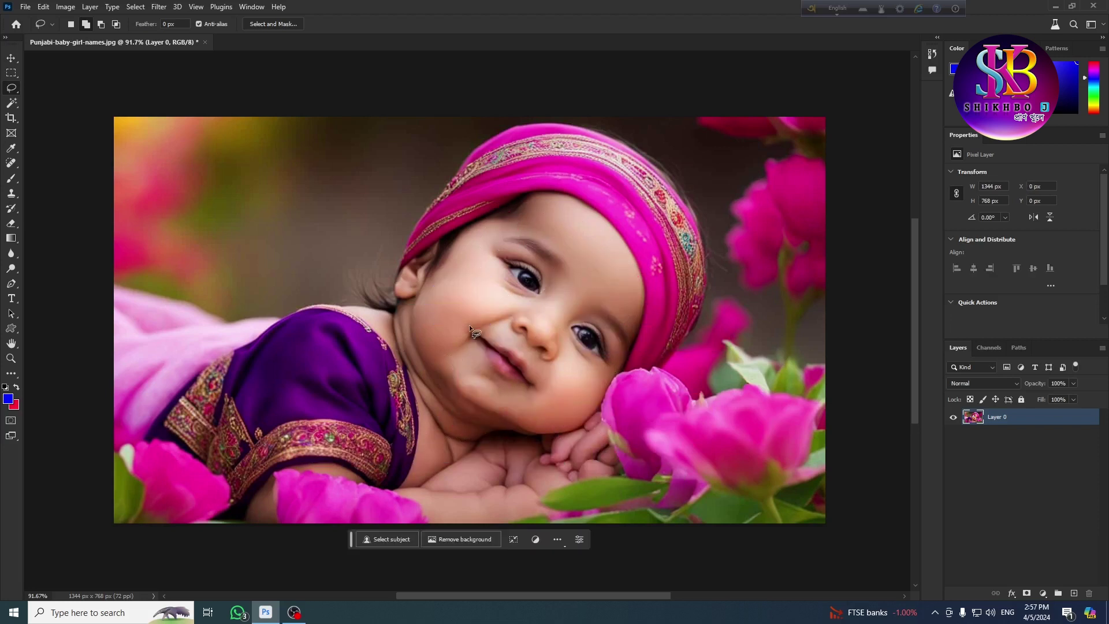
# Step: Lasso an area about 195 × 198 px over the baby's cheek and the corner of the mouth
pyautogui.moveTo(451, 283); pyautogui.dragTo(450, 282)
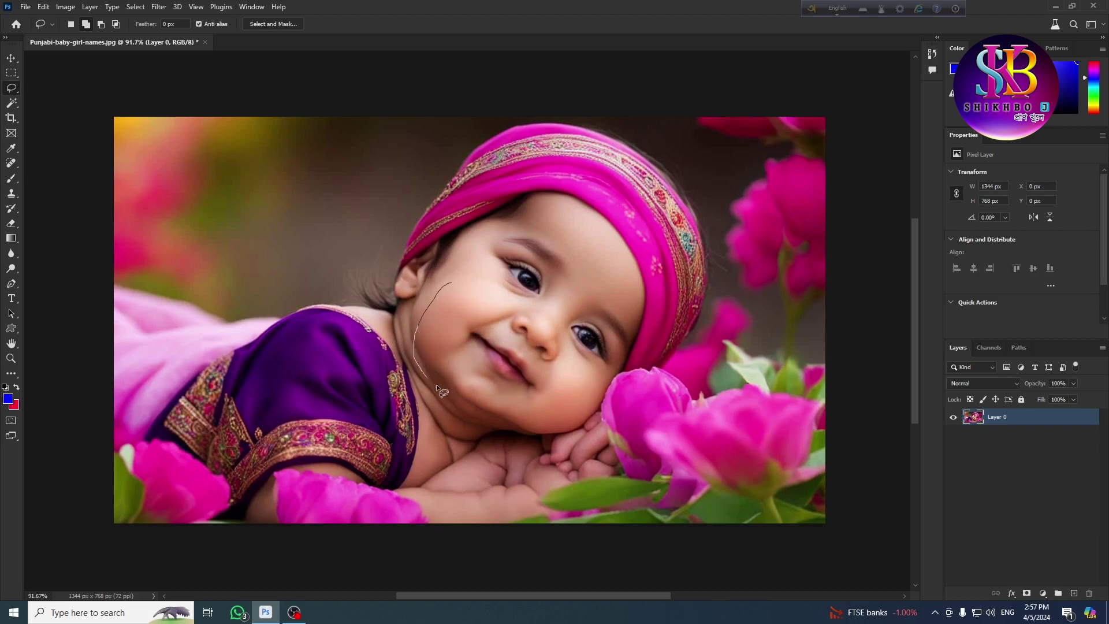
pyautogui.moveTo(424, 294); pyautogui.dragTo(425, 292)
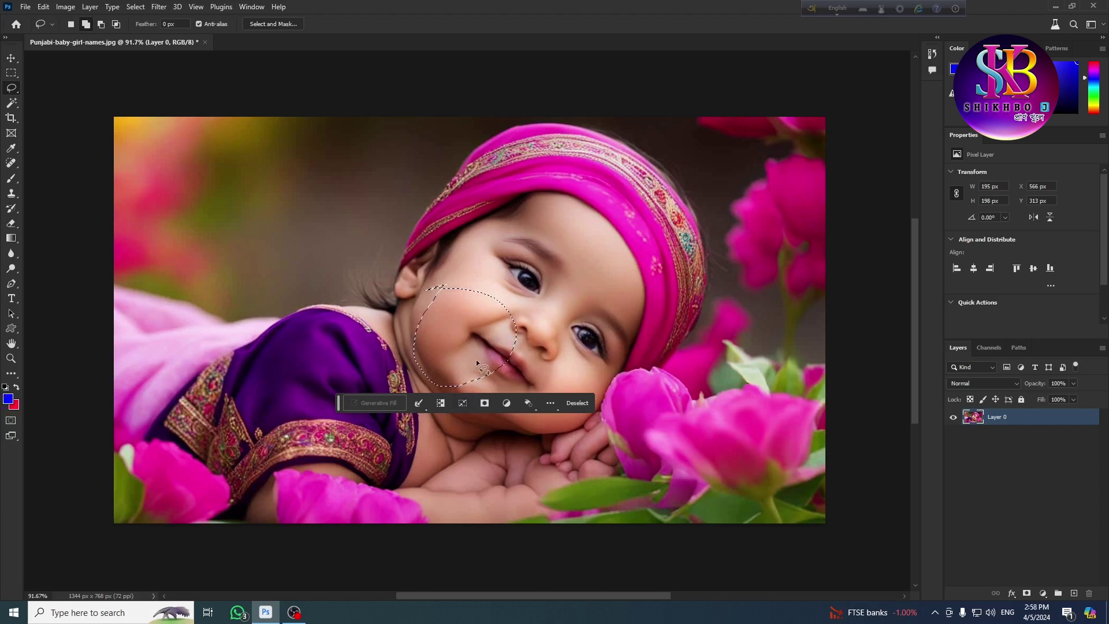
pyautogui.hotkey('ctrl', 'BackSpace')
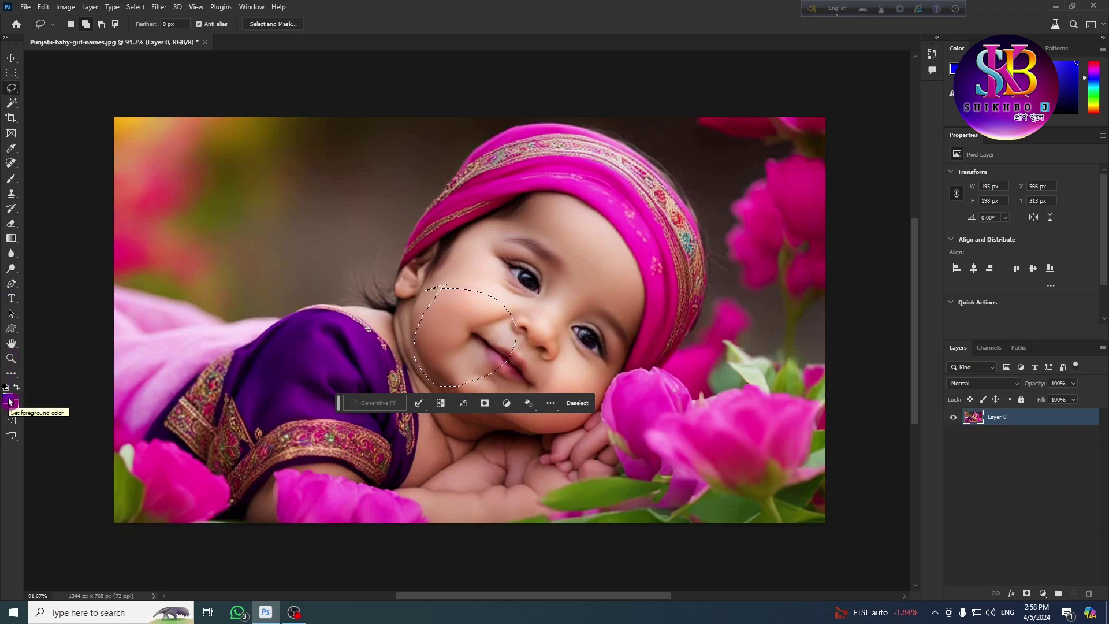
# Step: Fill the selected cheek area with the blue foreground colour, refill it with the red background colour, and deselect it
pyautogui.hotkey('alt', 'BackSpace')
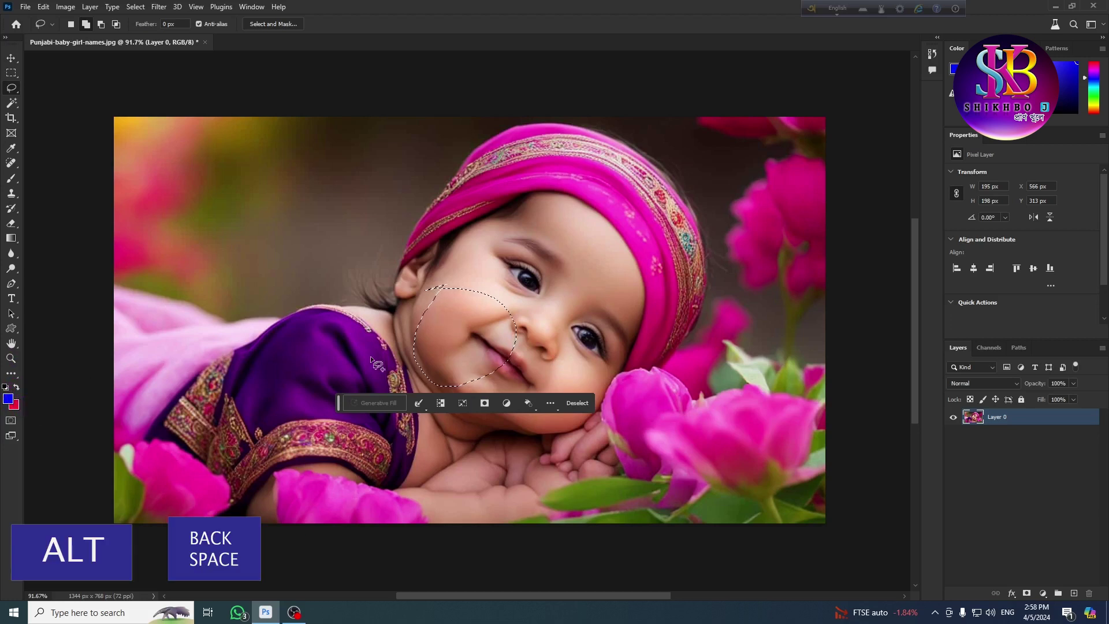
pyautogui.hotkey('alt', 'BackSpace')
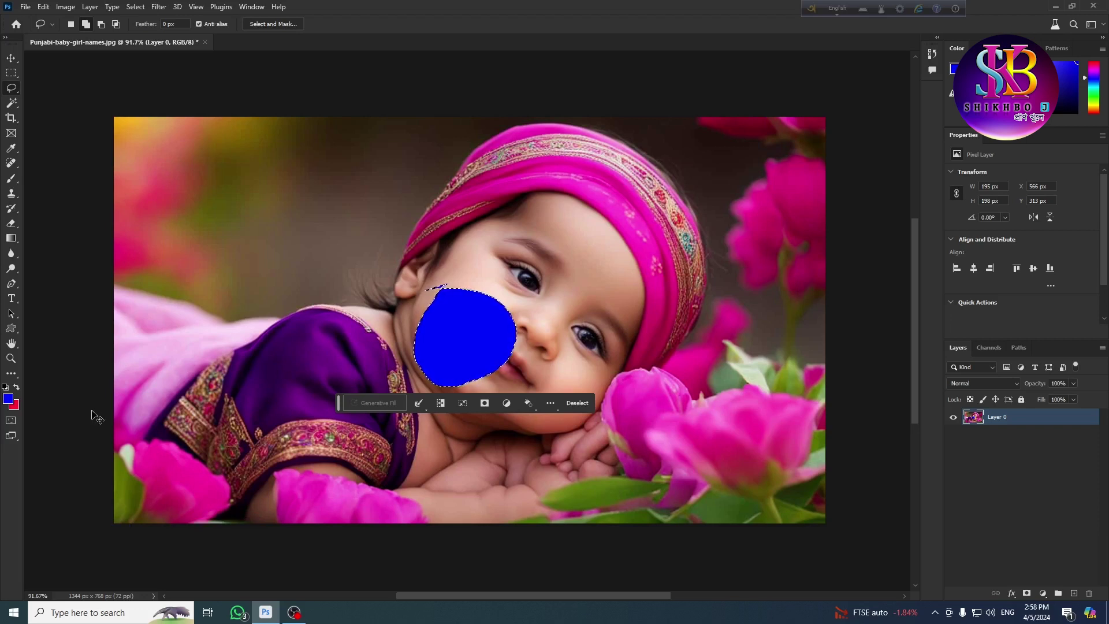
pyautogui.hotkey('ctrl', 'BackSpace')
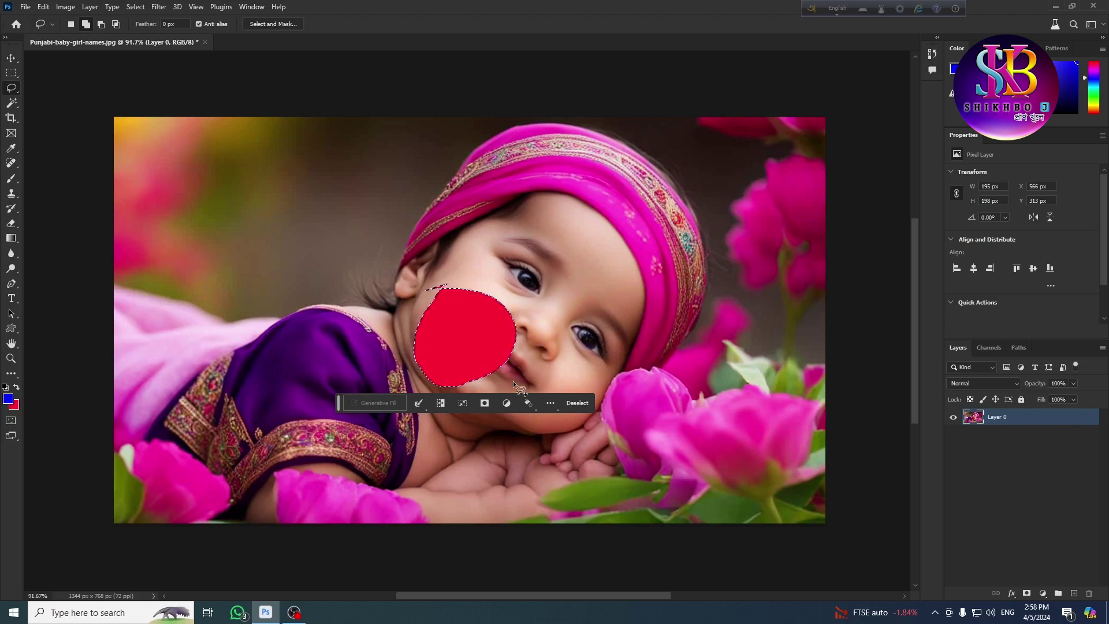
pyautogui.click(585, 406)
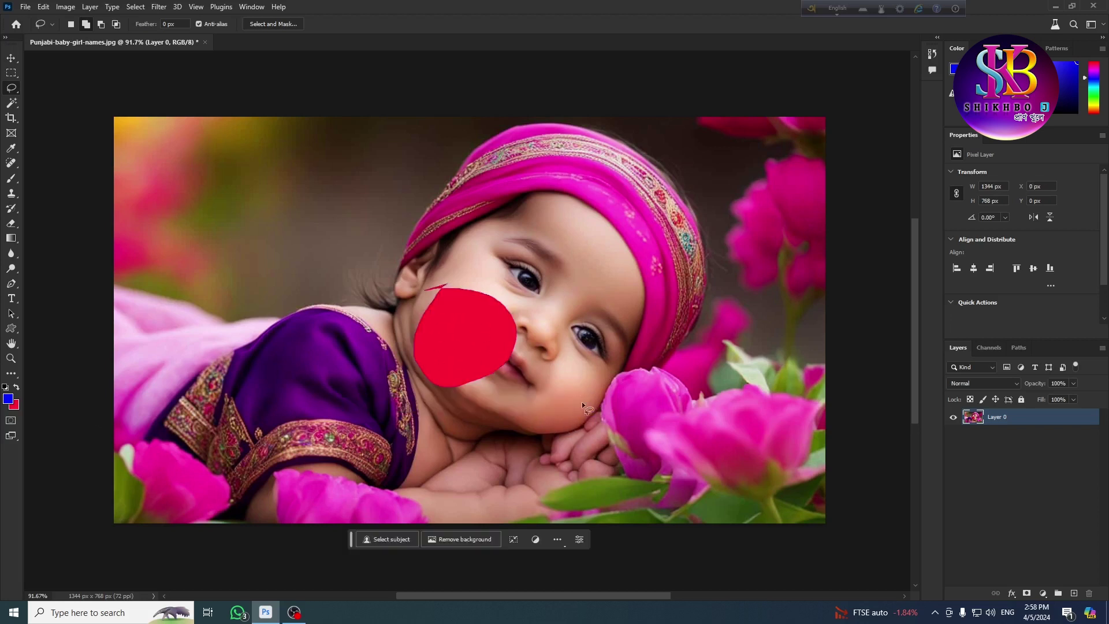
# Step: Undo the deselection, both cheek fills and the cheek lasso selection
pyautogui.hotkey('ctrl', 'z')
pyautogui.hotkey('ctrl', 'z')
pyautogui.hotkey('ctrl', 'z')
pyautogui.hotkey('ctrl', 'z')
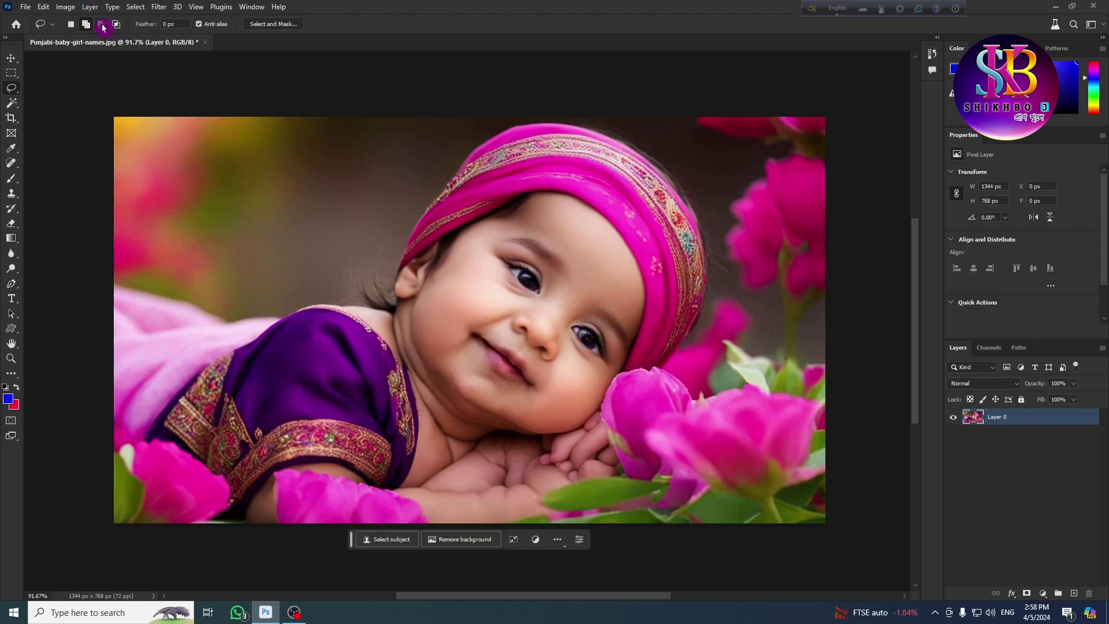
# Step: In subtract mode, lasso a large oval over the background and shoulder beside the baby, and cut overlapping areas out of it
pyautogui.moveTo(262, 168)
pyautogui.mouseDown()
pyautogui.moveTo(242, 228)
pyautogui.moveTo(361, 275)
pyautogui.moveTo(292, 176)
pyautogui.moveTo(243, 177)
pyautogui.mouseUp()
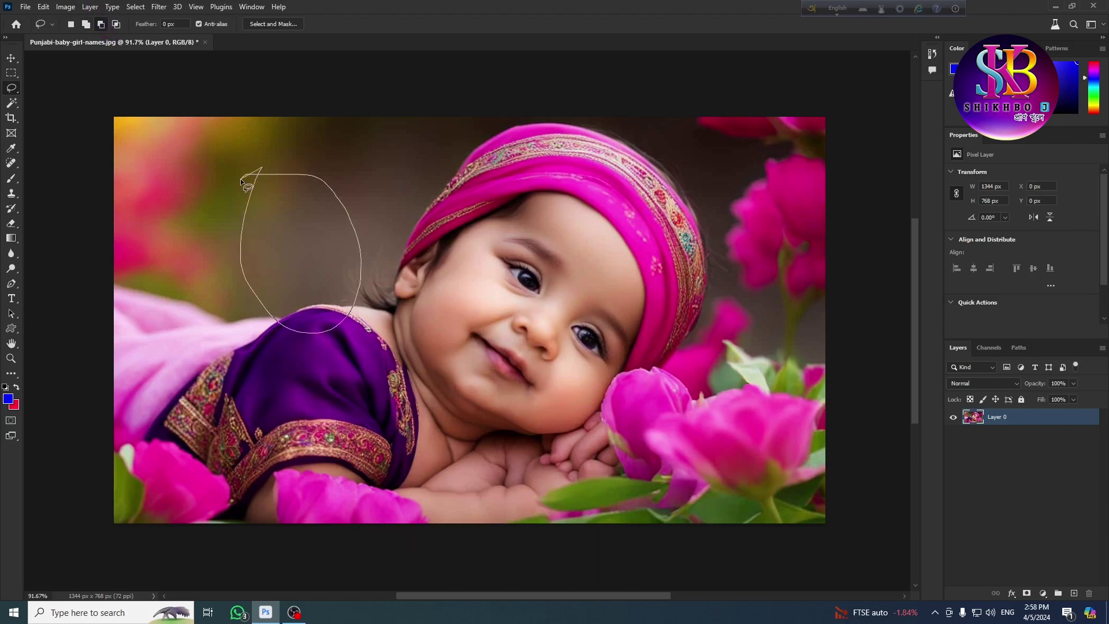
pyautogui.moveTo(391, 221)
pyautogui.mouseDown()
pyautogui.moveTo(280, 315)
pyautogui.moveTo(393, 215)
pyautogui.moveTo(380, 224)
pyautogui.moveTo(387, 256)
pyautogui.moveTo(352, 192)
pyautogui.mouseUp()
pyautogui.moveTo(296, 223)
pyautogui.mouseDown()
pyautogui.moveTo(343, 283)
pyautogui.moveTo(299, 252)
pyautogui.mouseUp()
pyautogui.moveTo(288, 297)
pyautogui.mouseDown()
pyautogui.moveTo(265, 340)
pyautogui.moveTo(323, 306)
pyautogui.moveTo(287, 297)
pyautogui.mouseUp()
# Step: Intersect the background selection with another lasso area, keeping an overlap of about 155 × 166 px
pyautogui.click(117, 25)
pyautogui.moveTo(282, 158)
pyautogui.mouseDown()
pyautogui.moveTo(233, 240)
pyautogui.moveTo(243, 262)
pyautogui.moveTo(283, 251)
pyautogui.moveTo(283, 219)
pyautogui.moveTo(322, 186)
pyautogui.moveTo(317, 165)
pyautogui.moveTo(283, 171)
pyautogui.mouseUp()
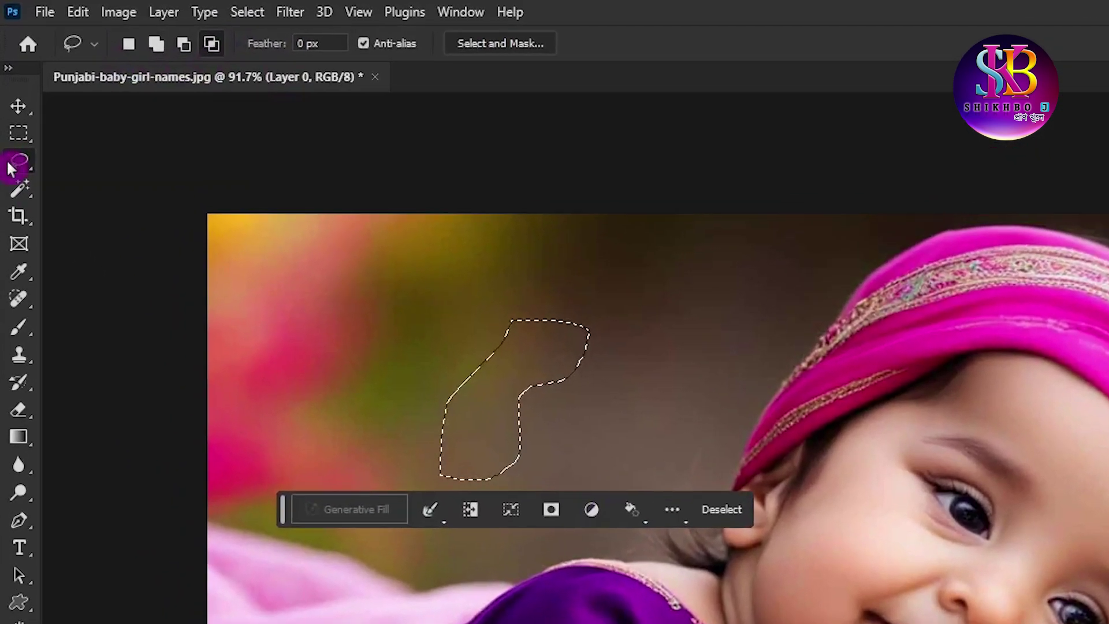
# Step: Drop the background selection and trace a Polygonal Lasso outline about 1104 × 752 px around the baby's body and head
pyautogui.rightClick(17, 137)
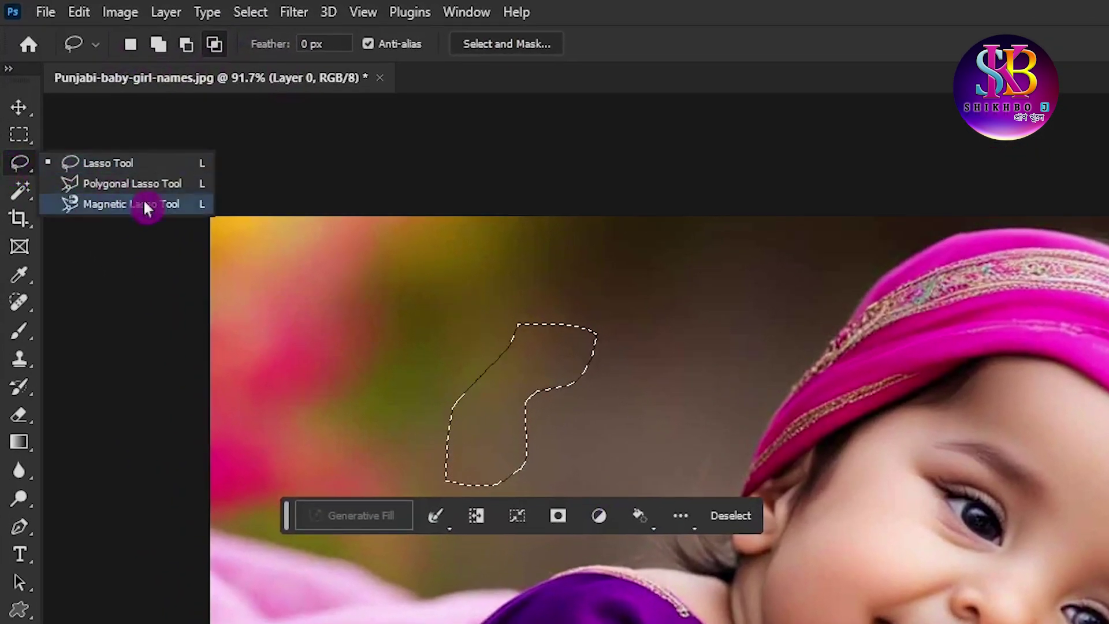
pyautogui.click(164, 184)
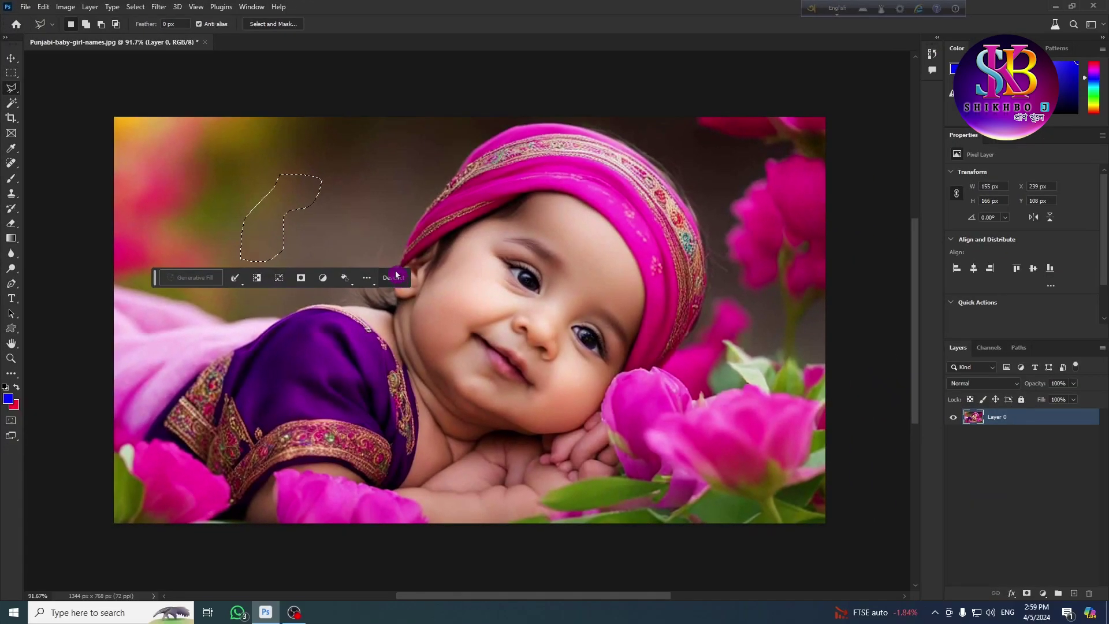
pyautogui.click(394, 277)
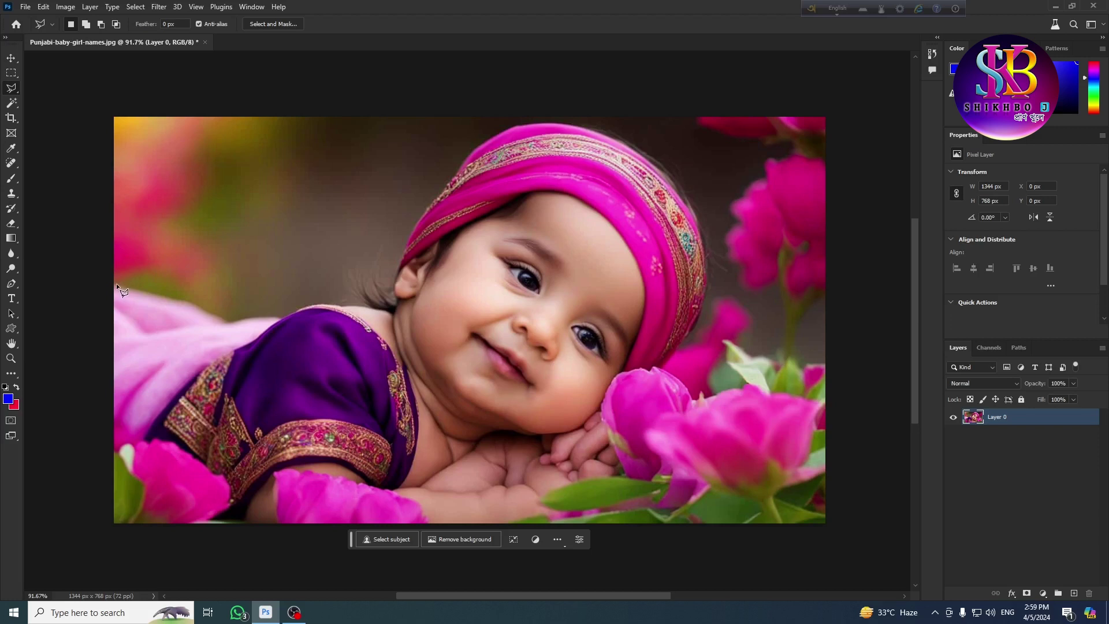
pyautogui.moveTo(115, 286); pyautogui.dragTo(130, 294)
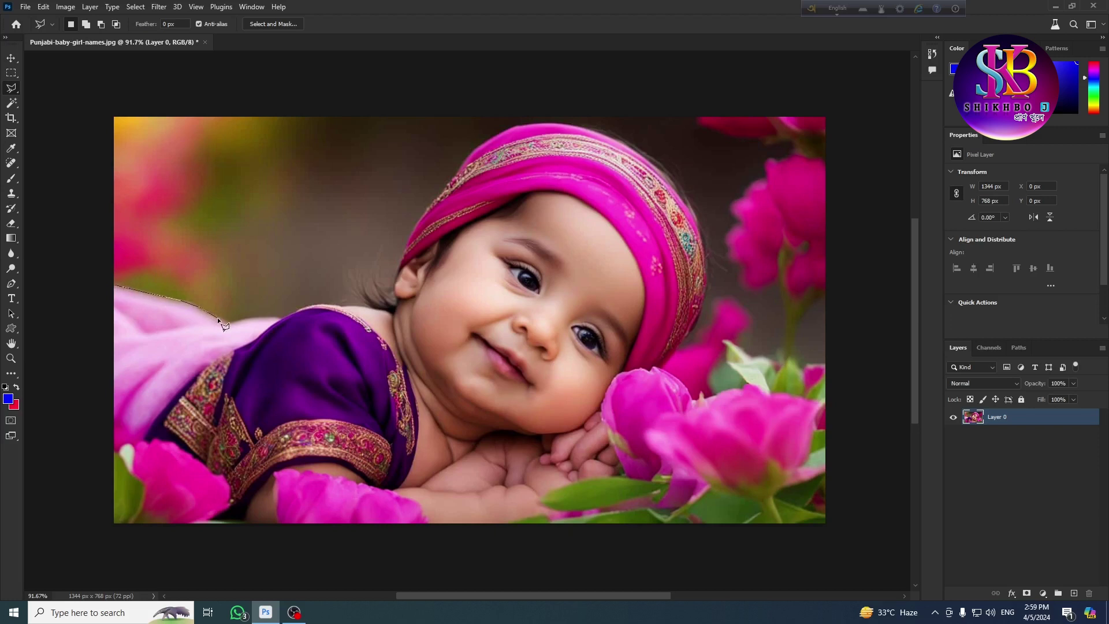
pyautogui.moveTo(227, 322); pyautogui.dragTo(362, 305)
pyautogui.moveTo(370, 294); pyautogui.dragTo(393, 292)
pyautogui.moveTo(418, 218)
pyautogui.mouseDown()
pyautogui.moveTo(486, 142)
pyautogui.moveTo(549, 123)
pyautogui.mouseUp()
pyautogui.moveTo(627, 159)
pyautogui.mouseDown()
pyautogui.moveTo(676, 207)
pyautogui.moveTo(701, 291)
pyautogui.mouseUp()
pyautogui.moveTo(623, 486)
pyautogui.mouseDown()
pyautogui.moveTo(560, 517)
pyautogui.moveTo(464, 526)
pyautogui.moveTo(281, 491)
pyautogui.moveTo(213, 464)
pyautogui.moveTo(179, 430)
pyautogui.moveTo(124, 340)
pyautogui.moveTo(128, 312)
pyautogui.mouseUp()
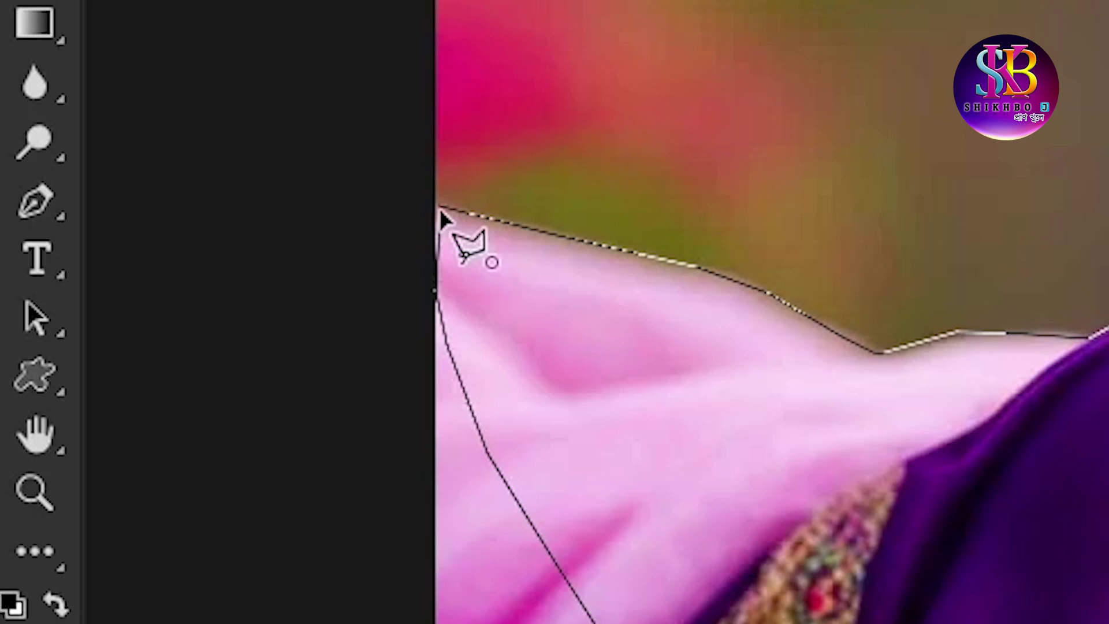
pyautogui.click(445, 225)
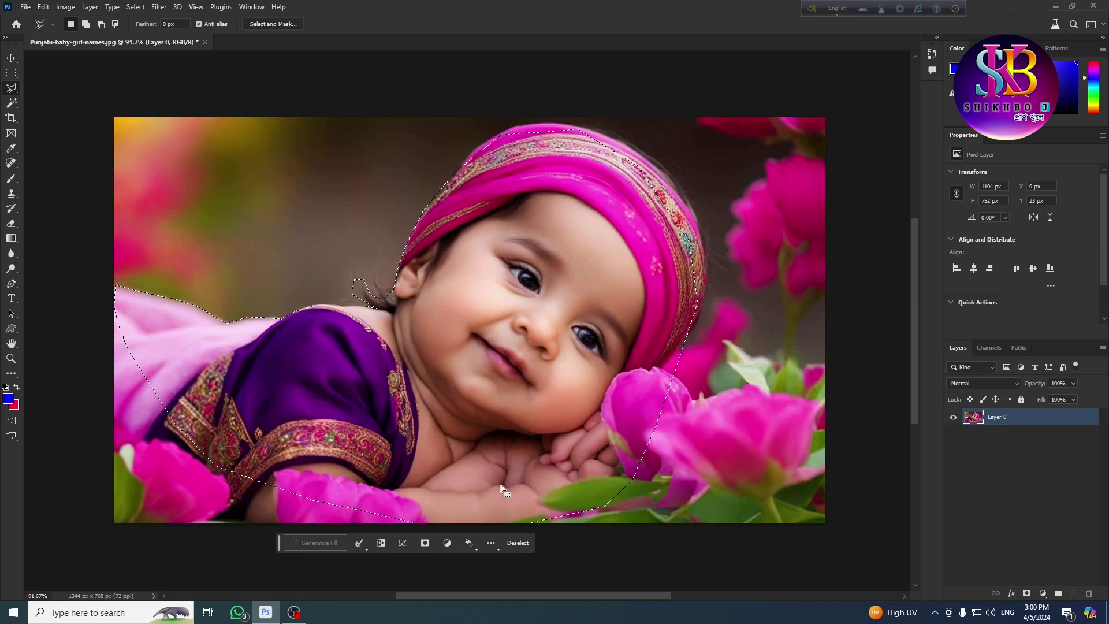
# Step: Delete the selected baby area from the layer and undo the deletion
pyautogui.press('Delete')
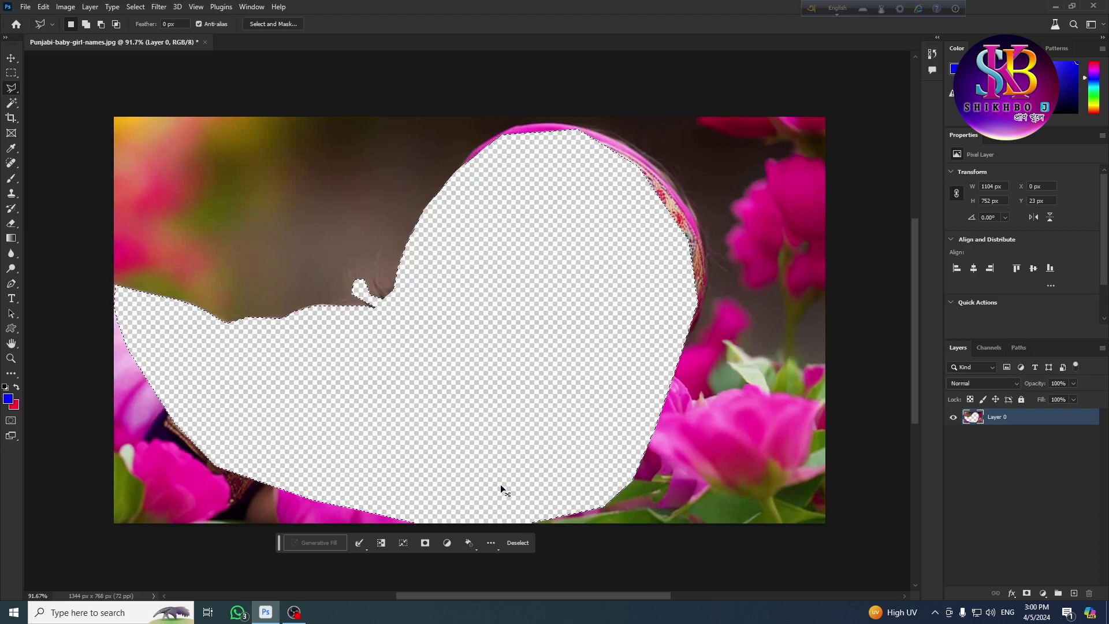
pyautogui.hotkey('ctrl', 'z')
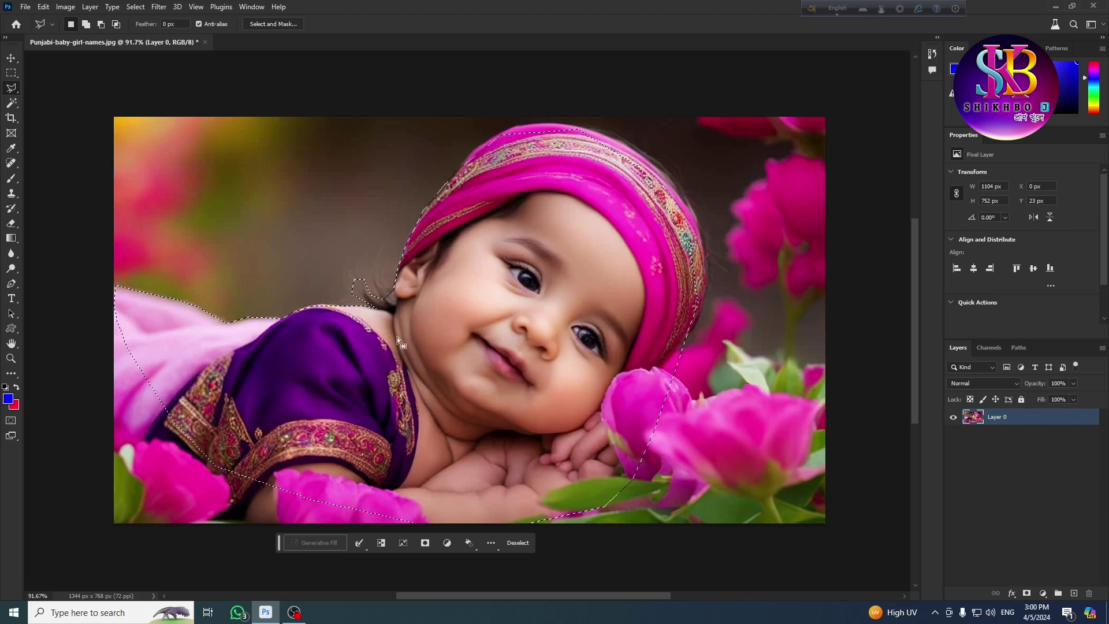
# Step: Add a polygonal area around the hair behind the baby's ear to the selection
pyautogui.click(85, 24)
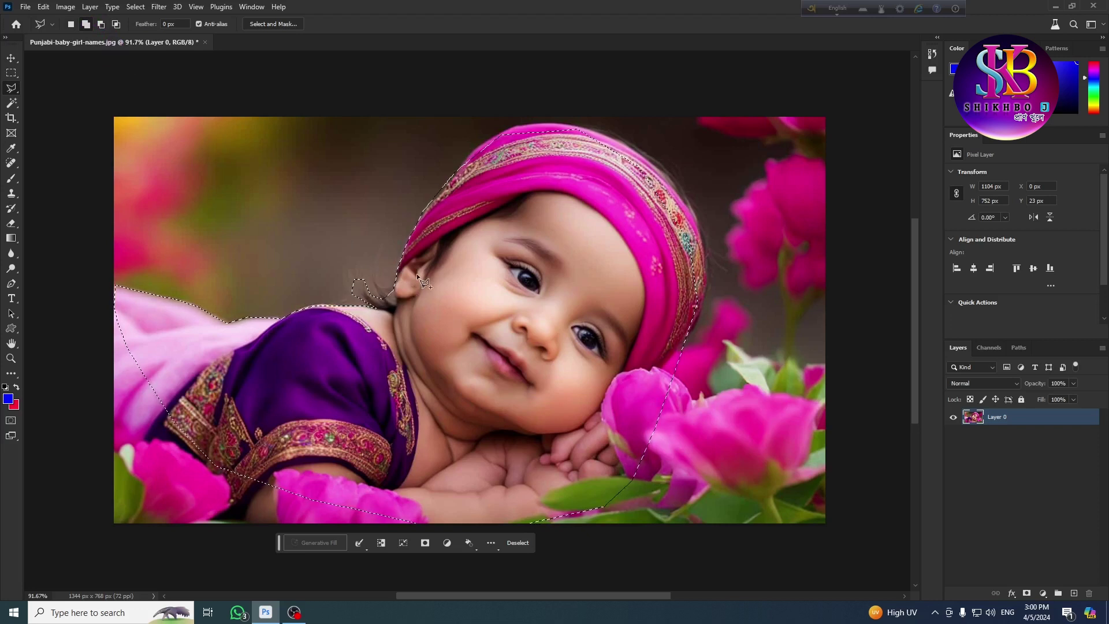
pyautogui.click(391, 270)
pyautogui.click(354, 280)
pyautogui.click(381, 325)
pyautogui.click(354, 299)
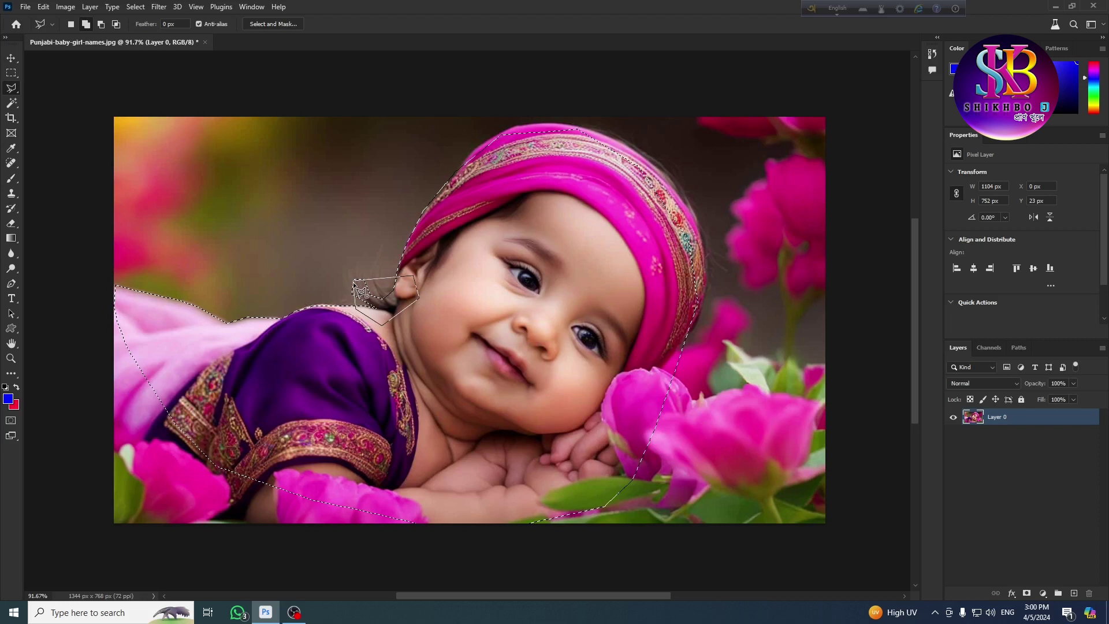
pyautogui.doubleClick(359, 297)
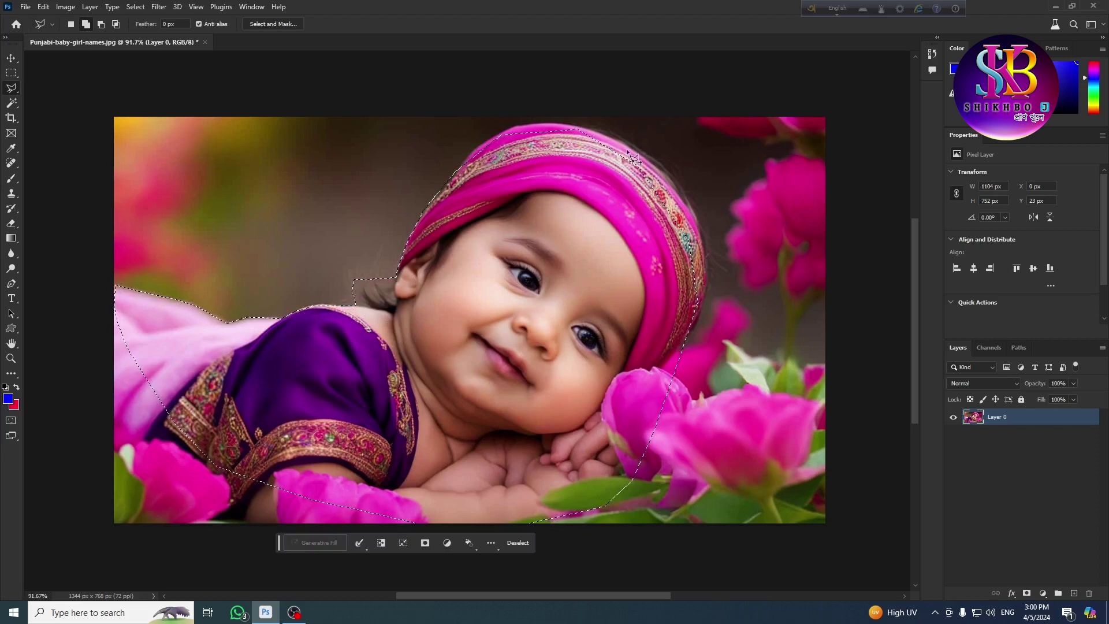
# Step: Add the missed outer edge of the headscarf to the selection, widening it to about 1132 px
pyautogui.click(499, 156)
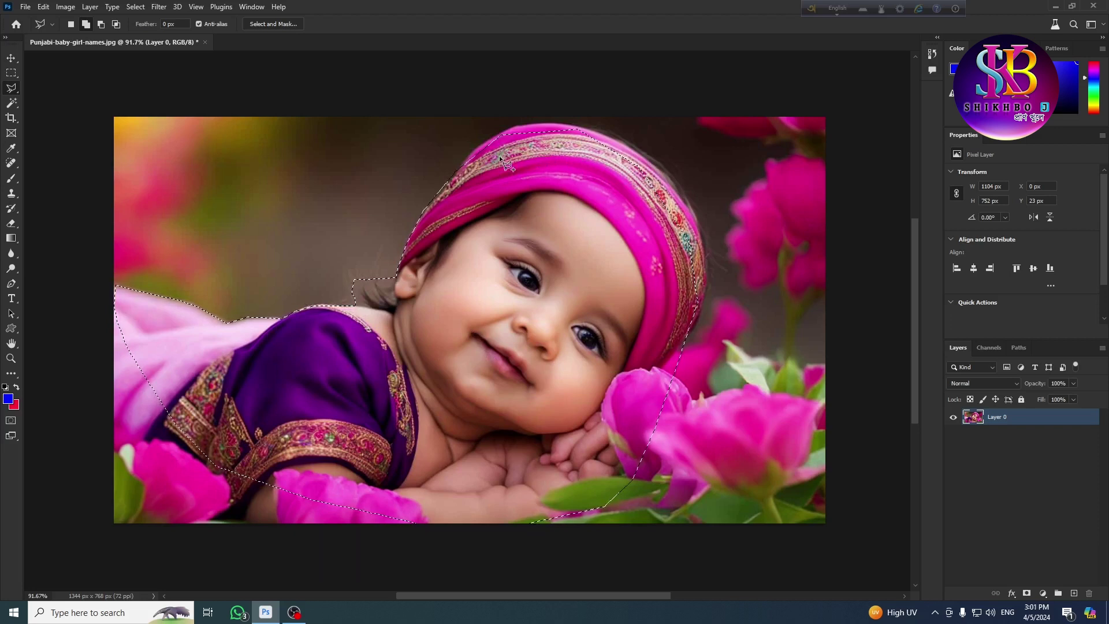
pyautogui.click(590, 131)
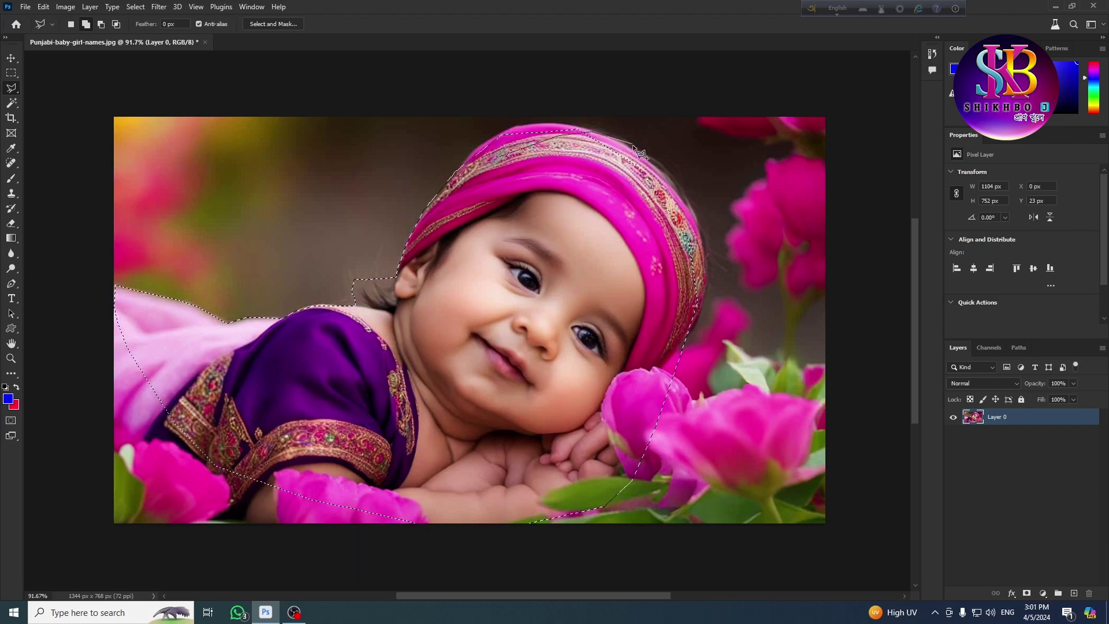
pyautogui.click(713, 278)
pyautogui.click(695, 326)
pyautogui.click(521, 230)
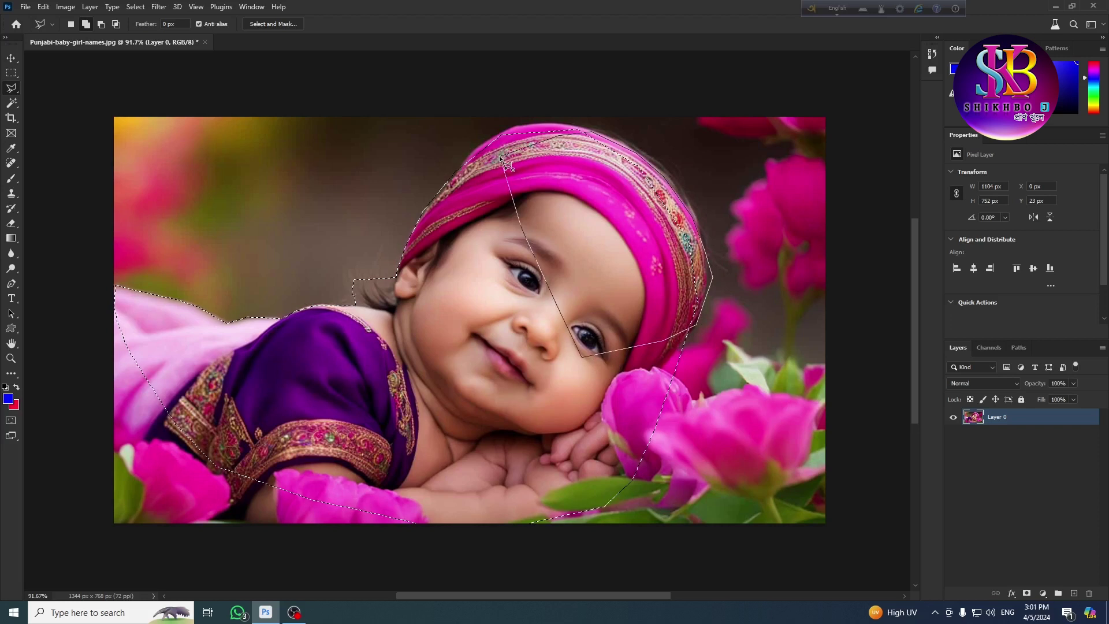
pyautogui.click(499, 155)
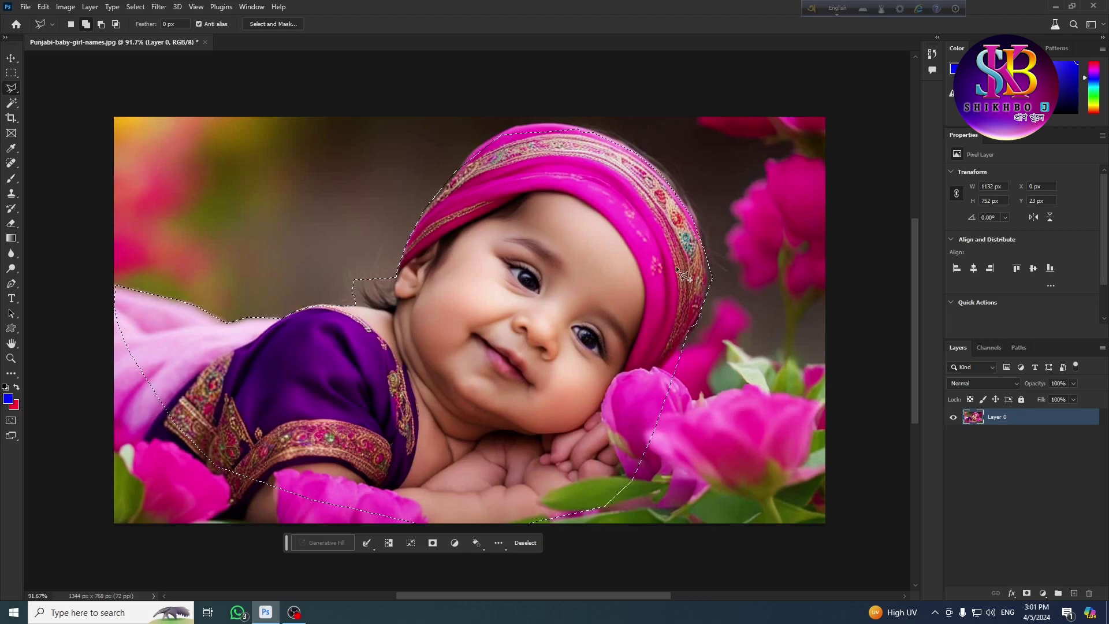
# Step: Subtract a polygonal area over the background and hair behind the ear from the selection
pyautogui.click(103, 25)
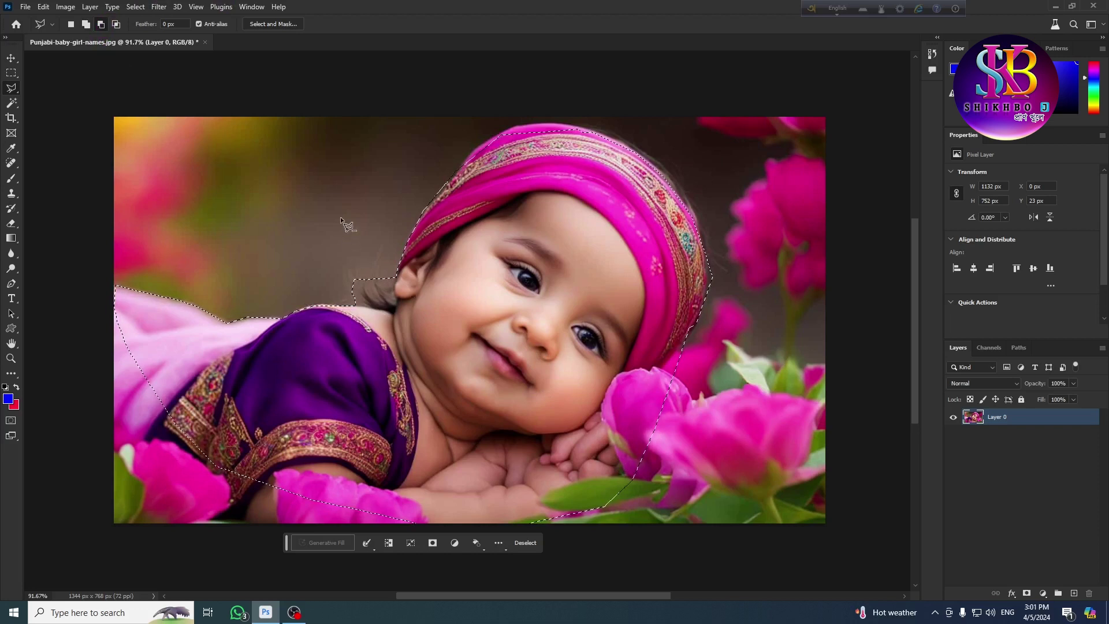
pyautogui.click(339, 188)
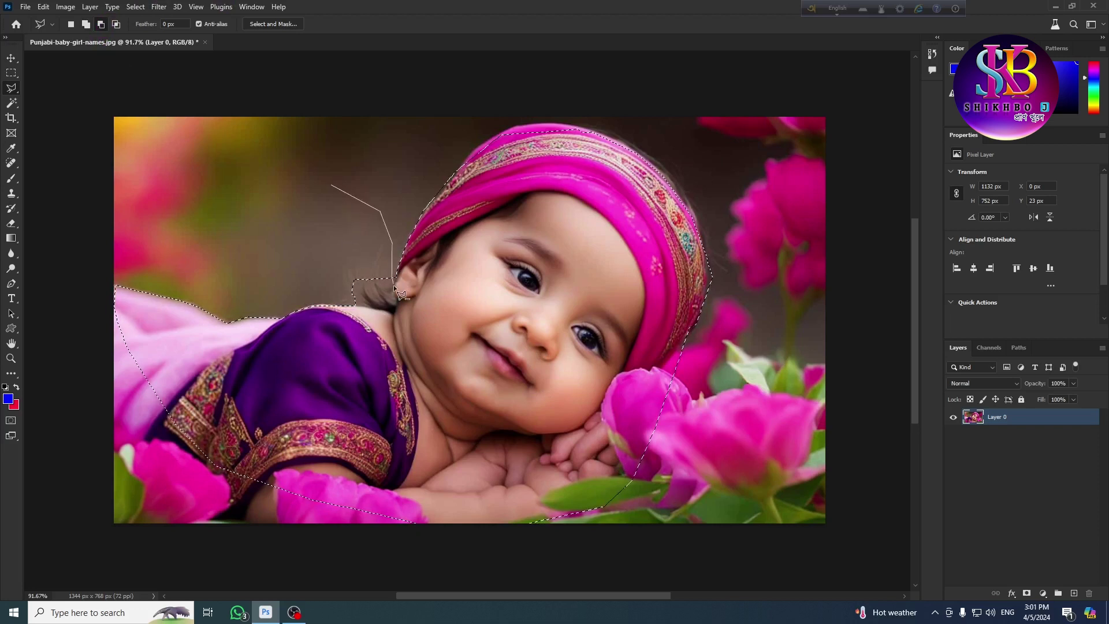
pyautogui.click(373, 309)
pyautogui.click(360, 302)
pyautogui.click(348, 300)
pyautogui.click(325, 278)
pyautogui.click(312, 253)
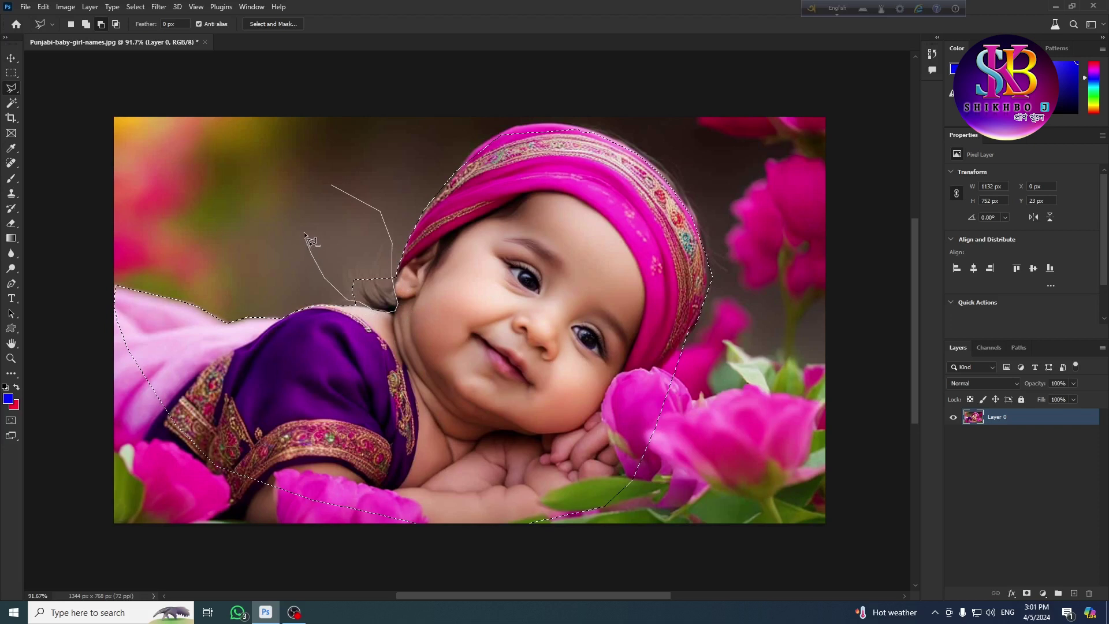
pyautogui.click(333, 189)
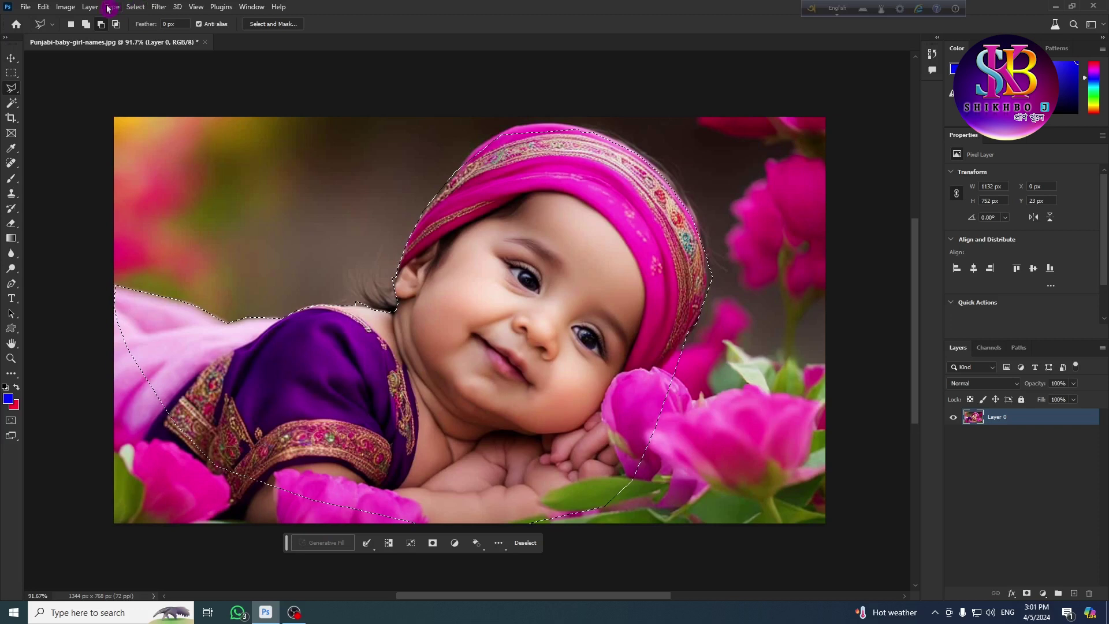
# Step: Intersect the selection with a polygon around the body, arms and hands below the chin, keeping about 1070 × 458 px
pyautogui.click(116, 26)
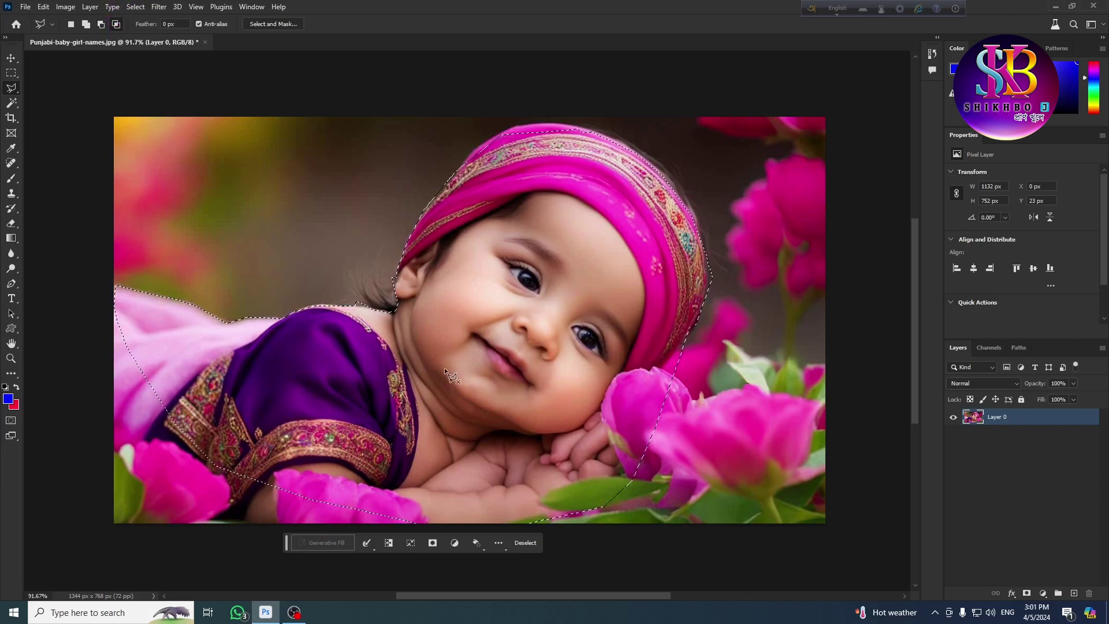
pyautogui.click(355, 220)
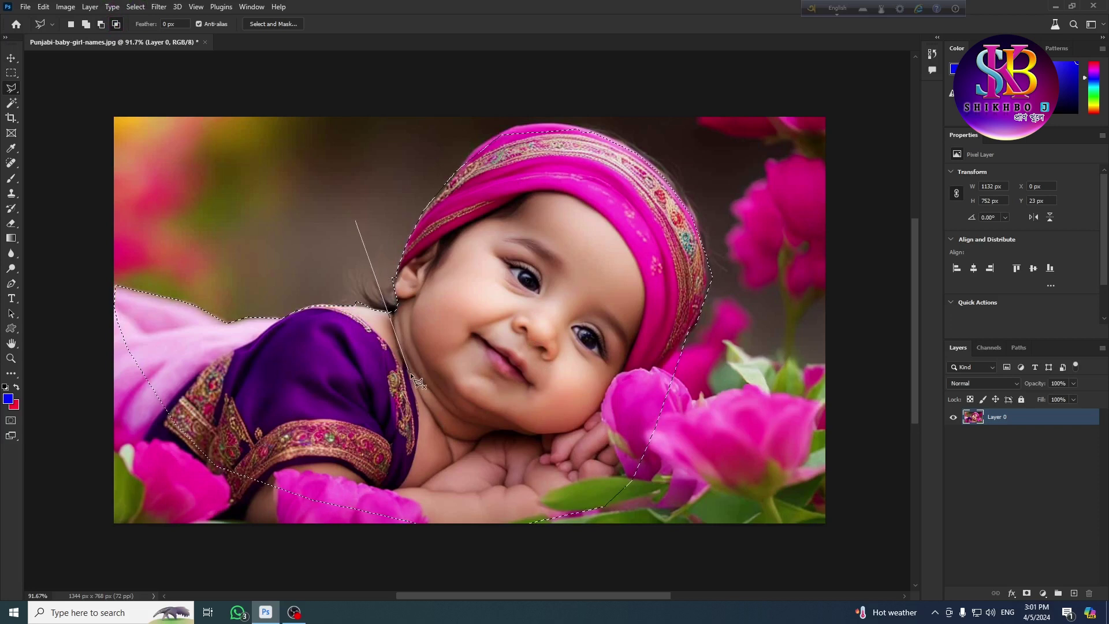
pyautogui.click(449, 432)
pyautogui.click(551, 462)
pyautogui.click(635, 423)
pyautogui.click(664, 364)
pyautogui.click(699, 349)
pyautogui.click(710, 497)
pyautogui.click(673, 518)
pyautogui.click(531, 547)
pyautogui.click(416, 550)
pyautogui.click(165, 484)
pyautogui.click(125, 399)
pyautogui.click(99, 298)
pyautogui.click(103, 198)
pyautogui.click(156, 192)
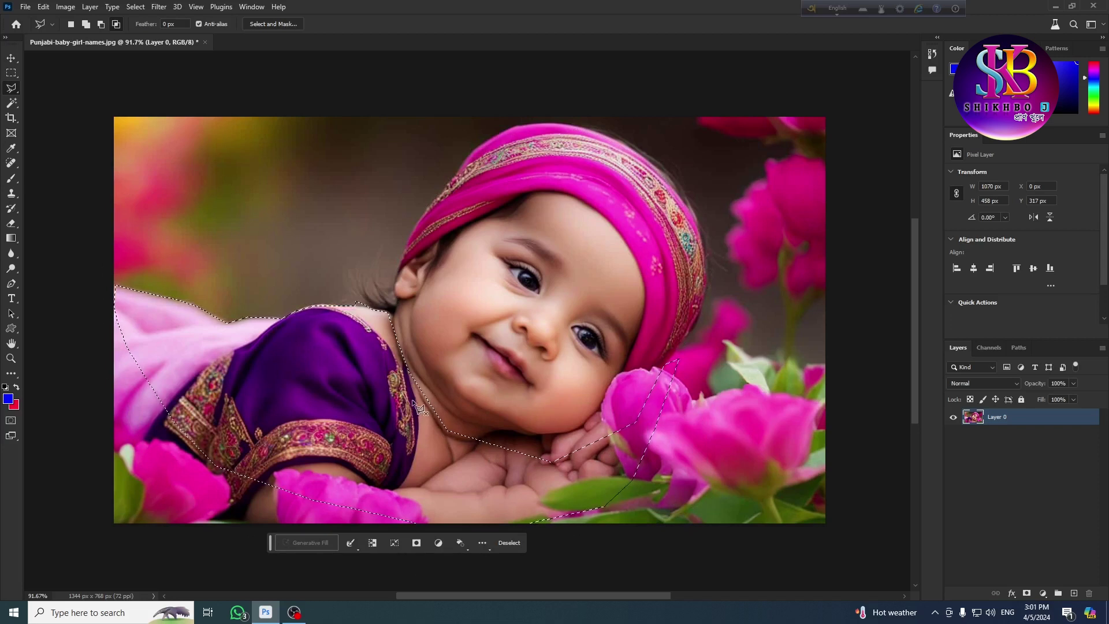
# Step: Undo the body intersection and the hair subtraction, and dismiss the Save As dialog
pyautogui.hotkey('ctrl', 'shift', 's')
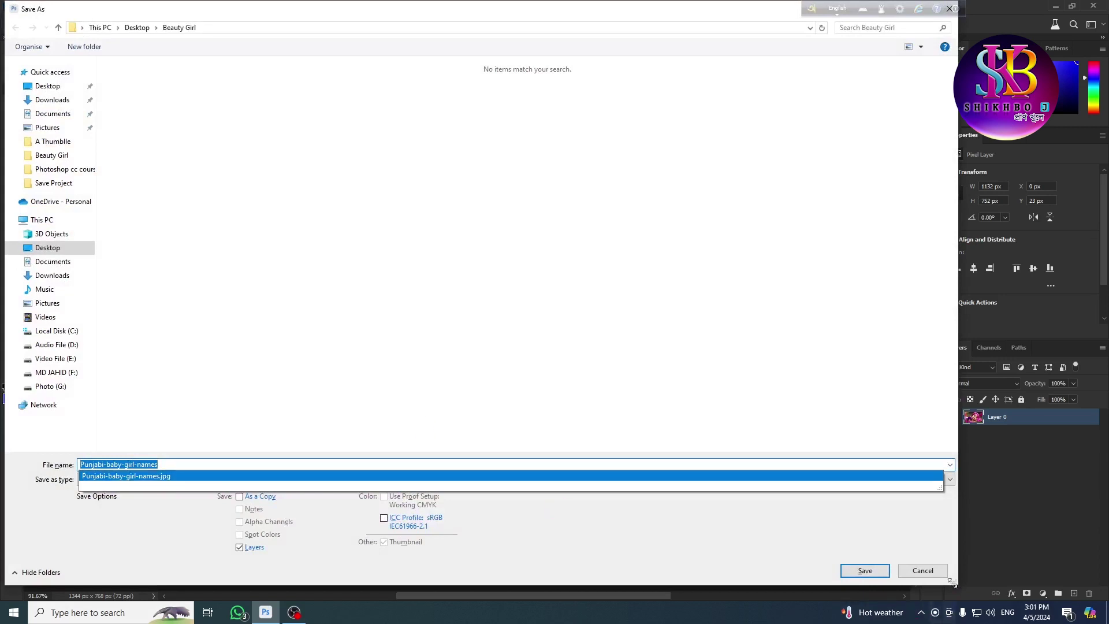
pyautogui.click(922, 570)
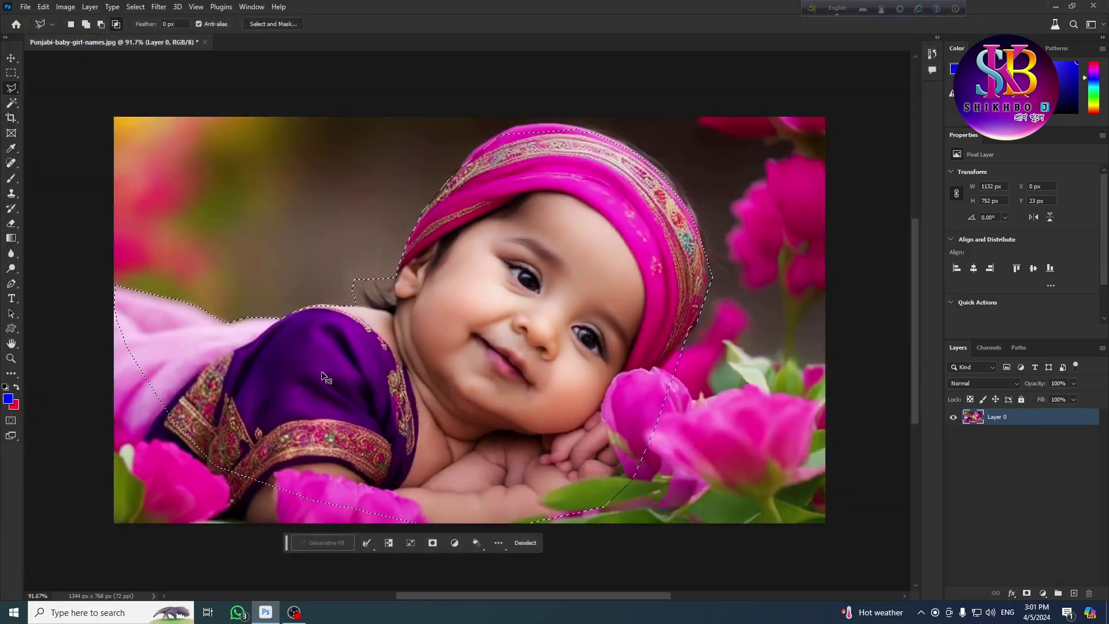
# Step: Intersect the selection with a polygon around the baby's head, running below the chin and fingers, keeping about 610 × 650 px
pyautogui.click(384, 226)
pyautogui.click(398, 370)
pyautogui.click(446, 429)
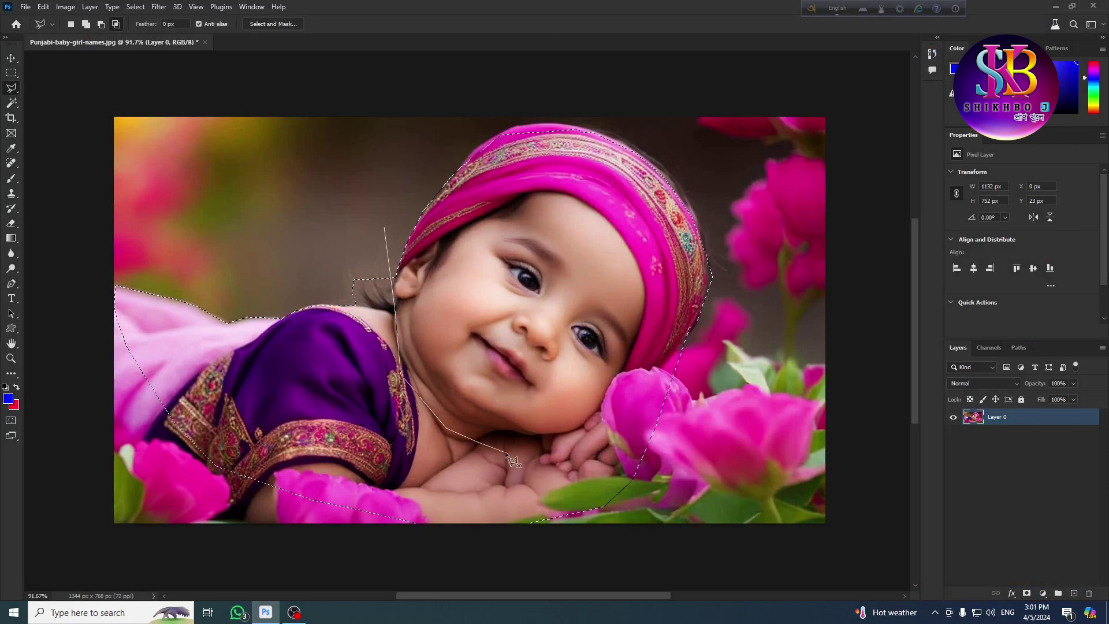
pyautogui.click(728, 178)
pyautogui.click(673, 141)
pyautogui.click(611, 113)
pyautogui.click(550, 107)
pyautogui.click(512, 107)
pyautogui.click(459, 121)
pyautogui.click(413, 140)
pyautogui.click(385, 175)
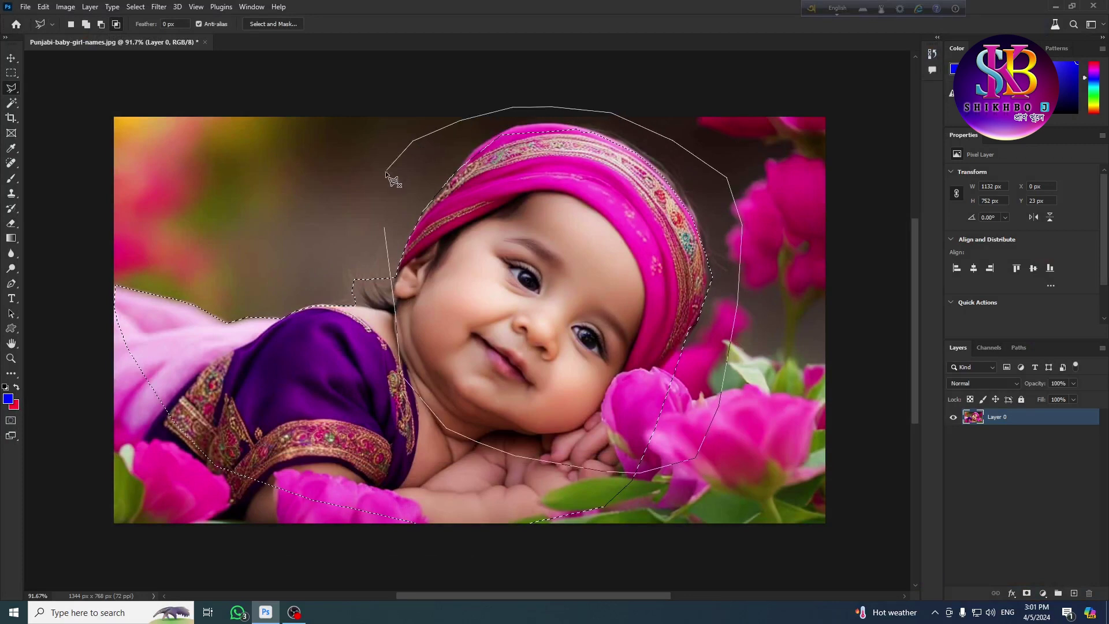
pyautogui.click(383, 227)
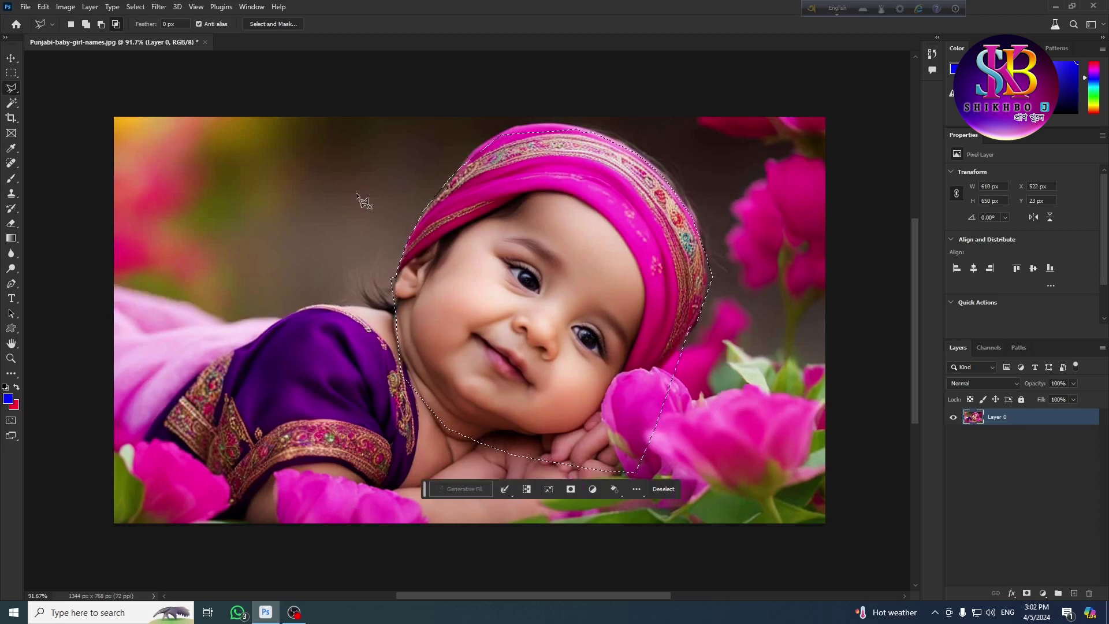
# Step: Set the selection mode to New Selection, switch to the Magnetic Lasso tool and clear the selection around the baby's head
pyautogui.click(69, 25)
pyautogui.click(11, 90)
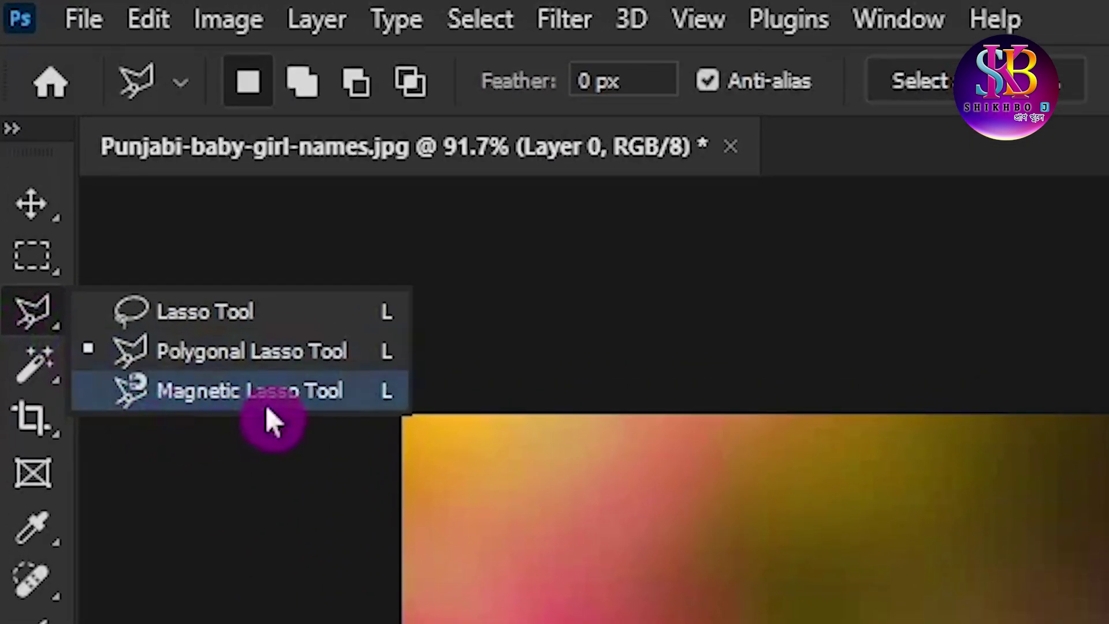
pyautogui.click(257, 402)
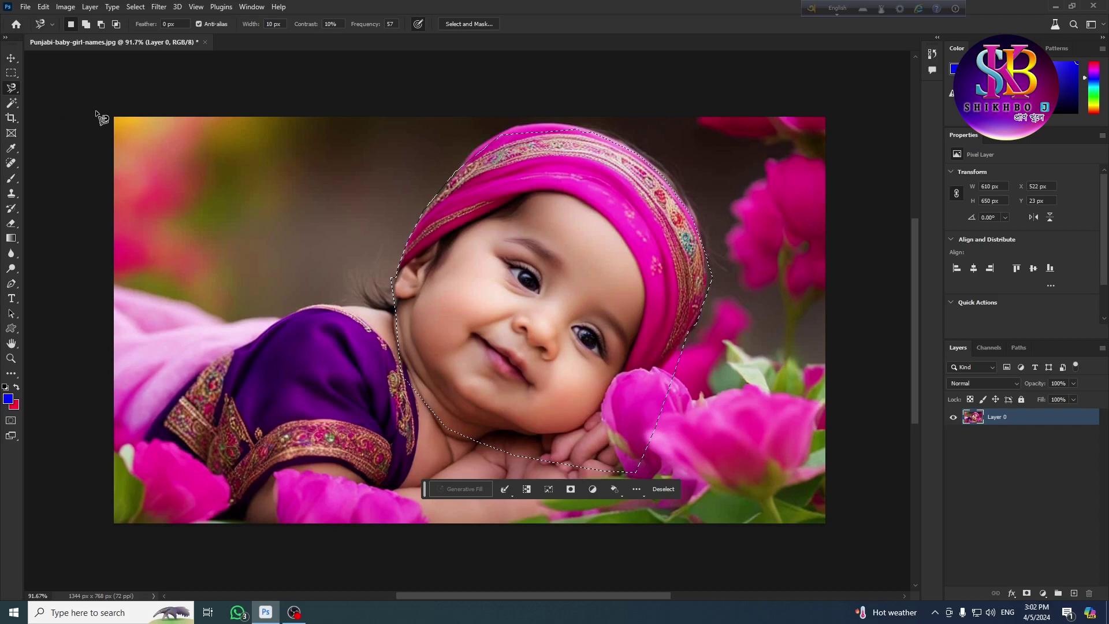
pyautogui.hotkey('ctrl', 'd')
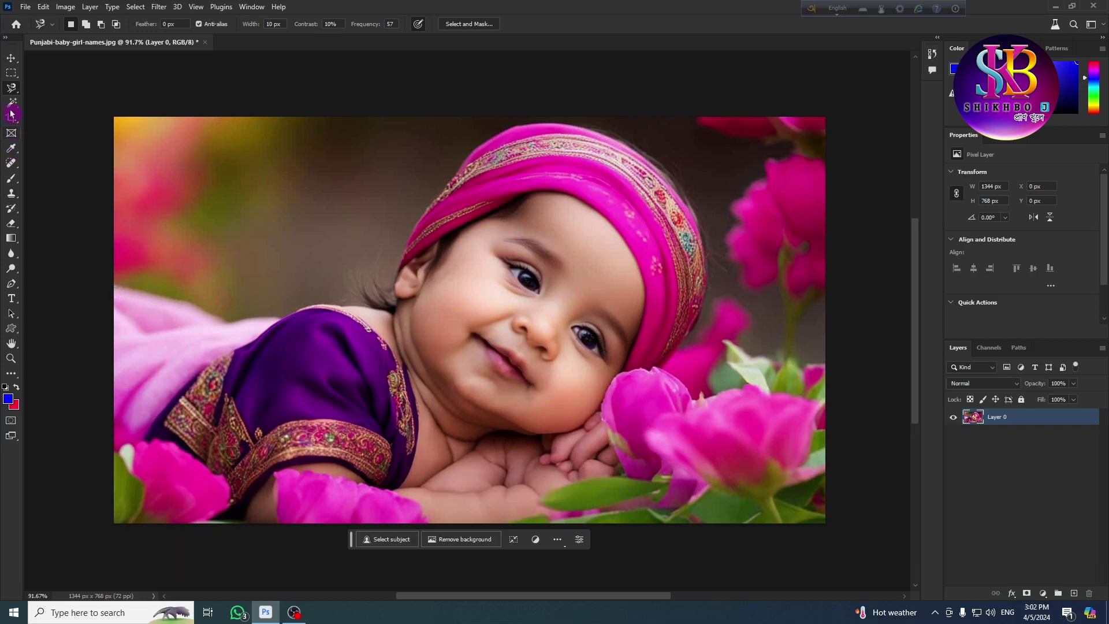
# Step: With the Polygonal Lasso tool, select the background strip above the pink cloth and shoulder up to the neck, about 533 × 148 px
pyautogui.rightClick(12, 88)
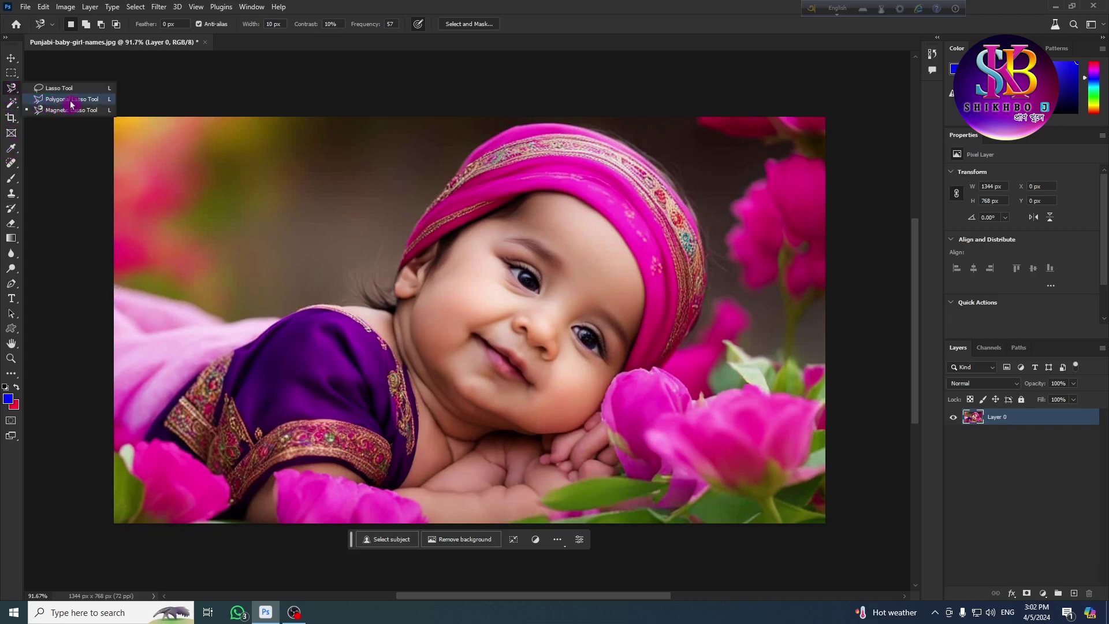
pyautogui.click(51, 100)
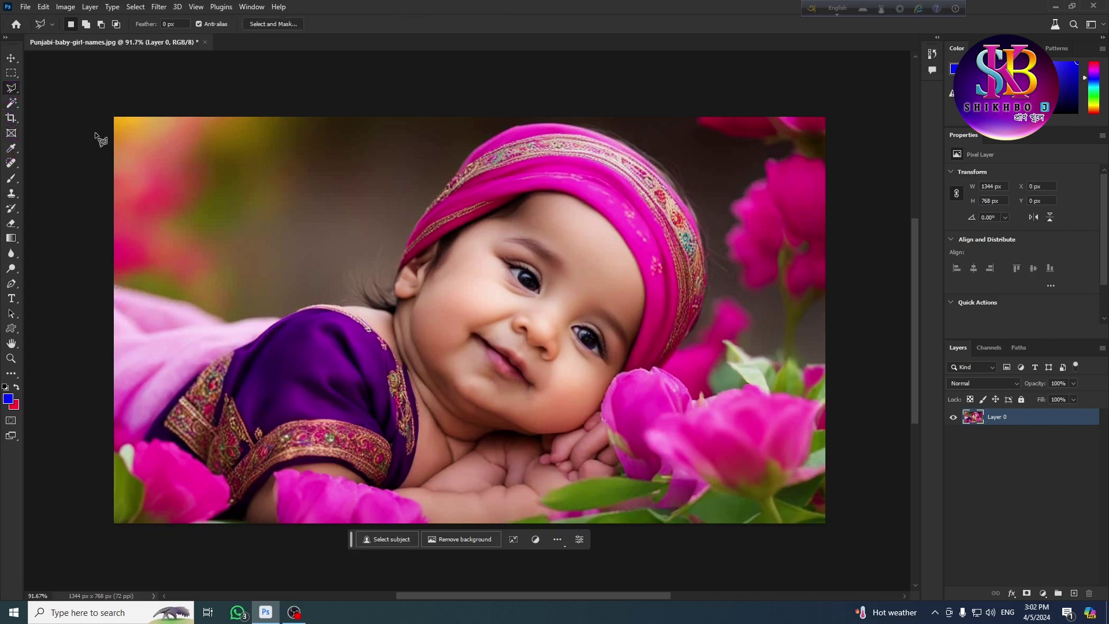
pyautogui.click(115, 287)
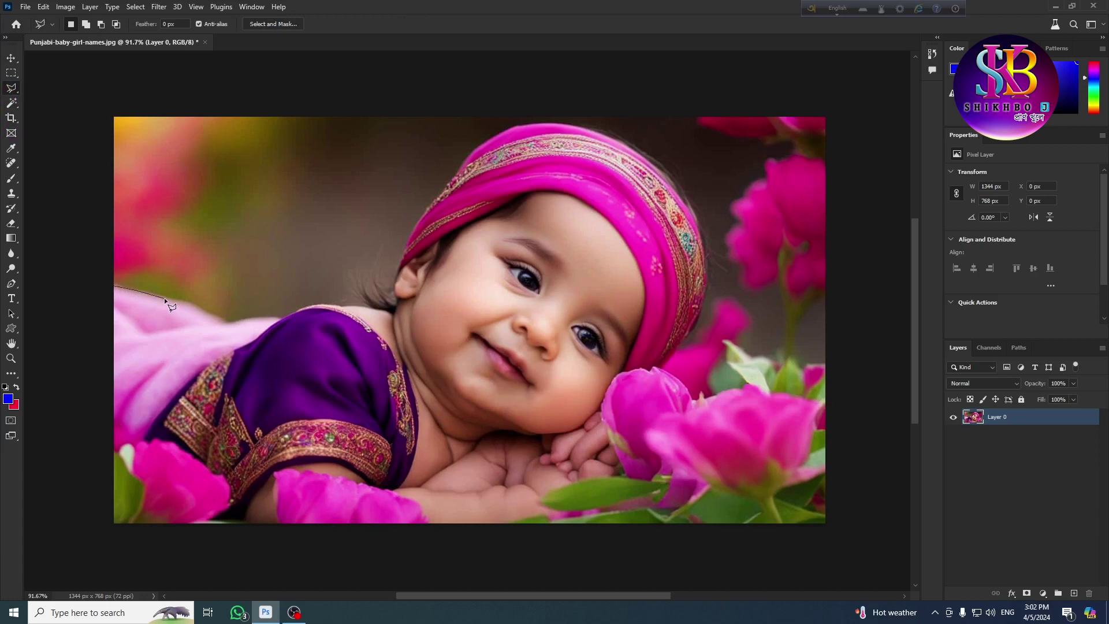
pyautogui.click(233, 311)
pyautogui.click(245, 321)
pyautogui.click(278, 317)
pyautogui.click(306, 306)
pyautogui.click(395, 312)
pyautogui.click(297, 246)
pyautogui.click(196, 244)
pyautogui.click(116, 286)
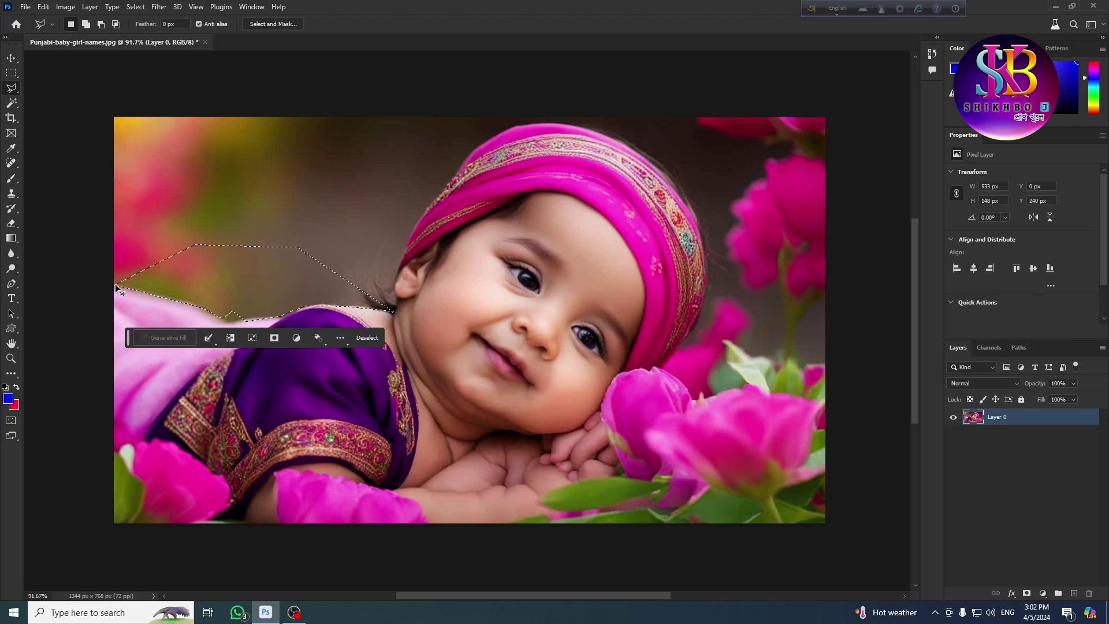
# Step: Clear the polygonal background selection and switch to the Magnetic Lasso tool
pyautogui.hotkey('ctrl', 'd')
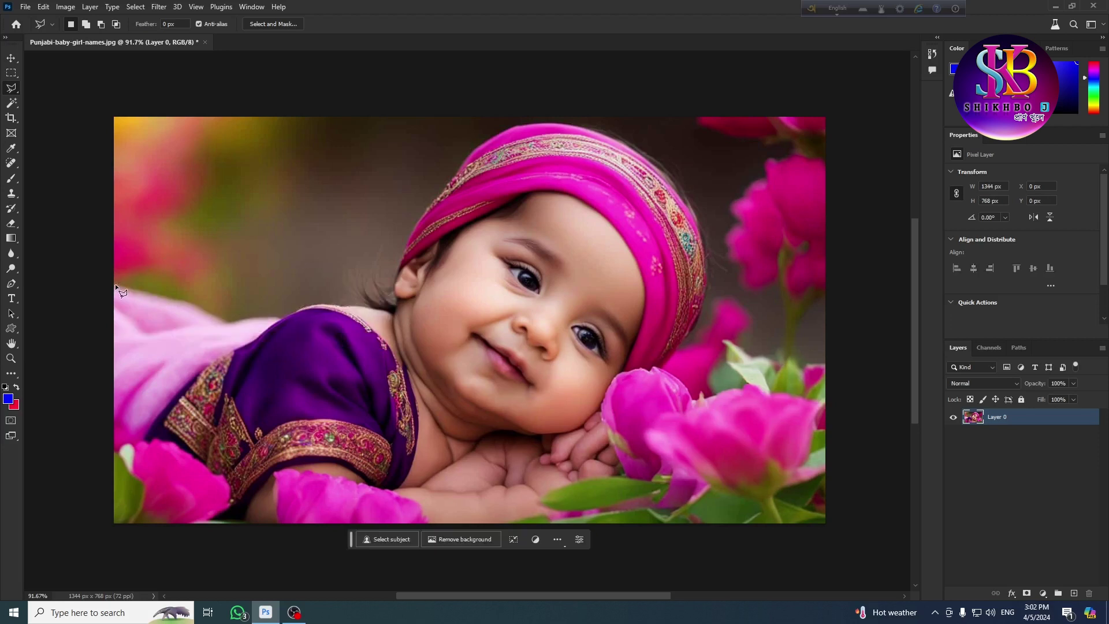
pyautogui.rightClick(12, 89)
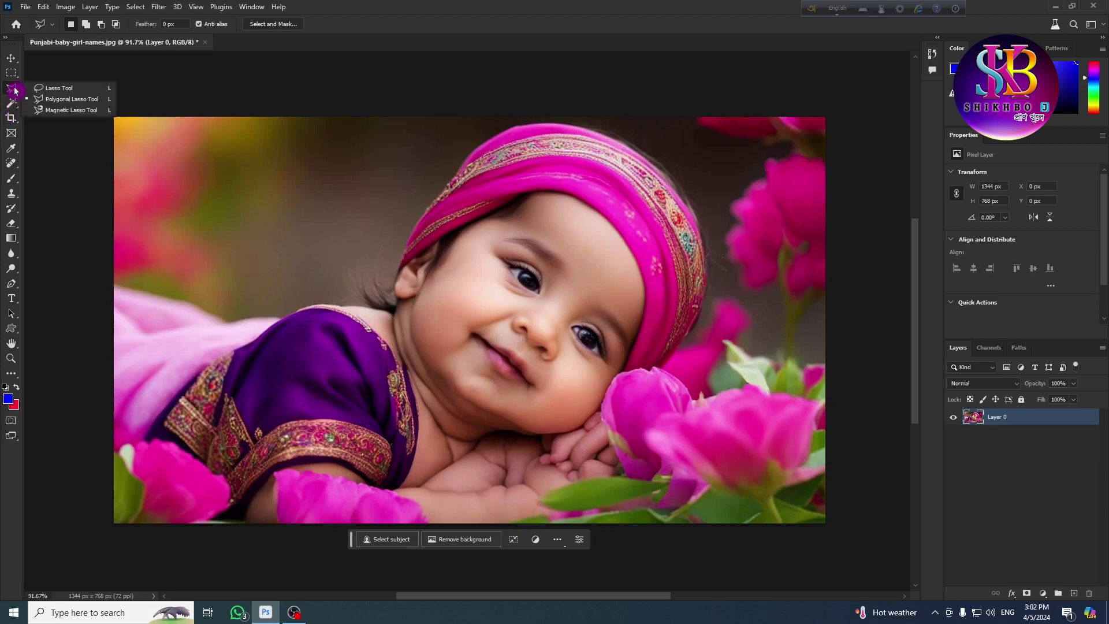
pyautogui.click(57, 111)
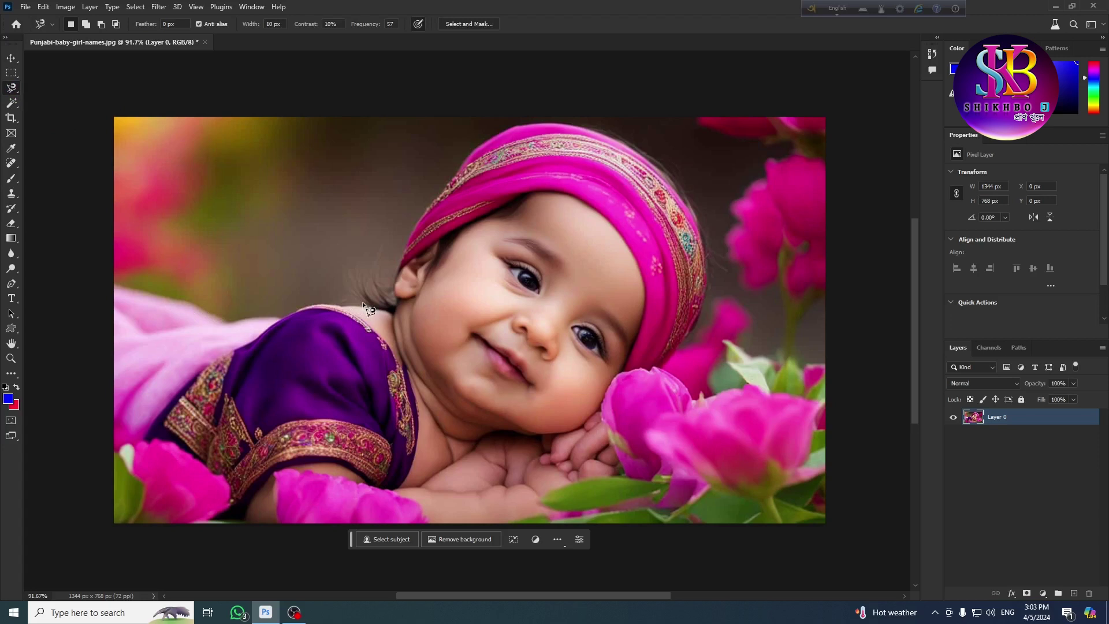